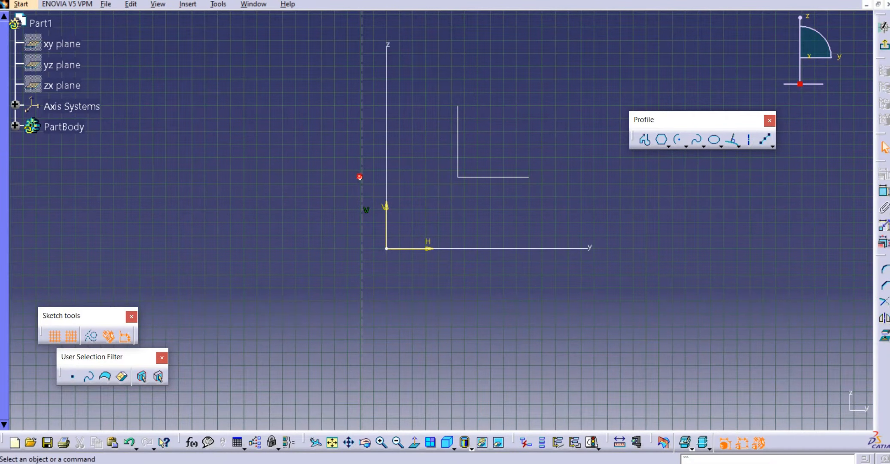
Draw a wavy spline through six control points, alternating low and high, above the horizontal axis of the sketch
middle_click_drag(405, 172, 303, 249)
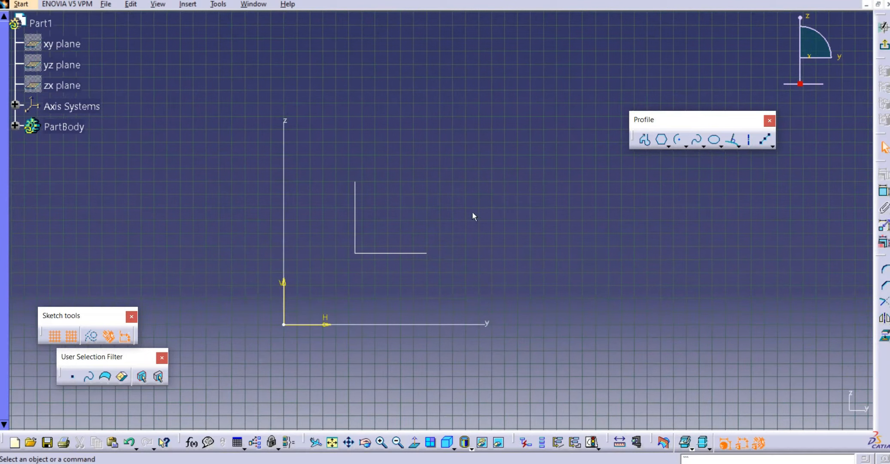
left_click(705, 146)
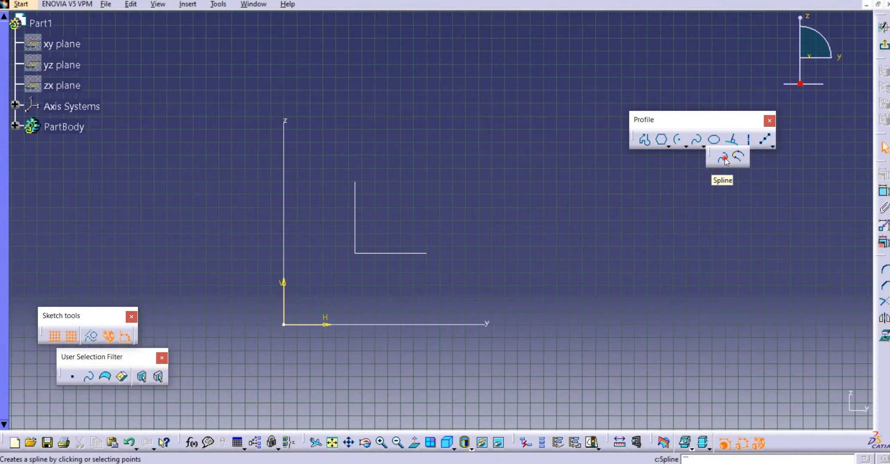
left_click(725, 160)
middle_click_drag(448, 155, 364, 212)
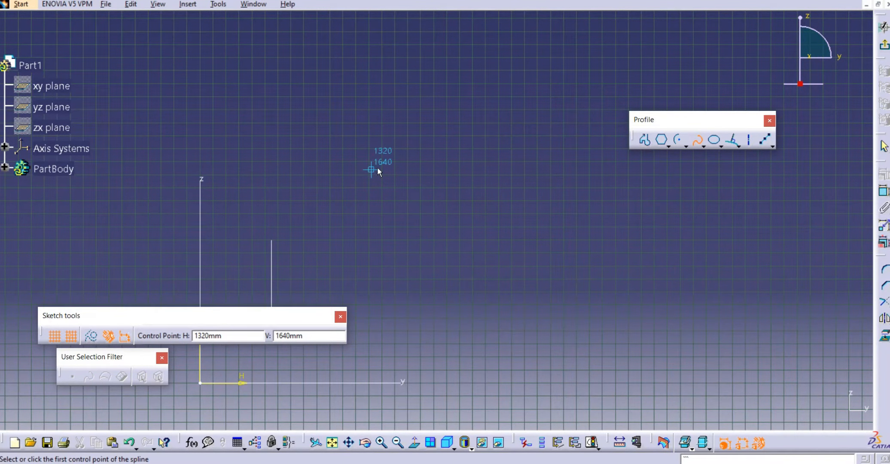
left_click(264, 206)
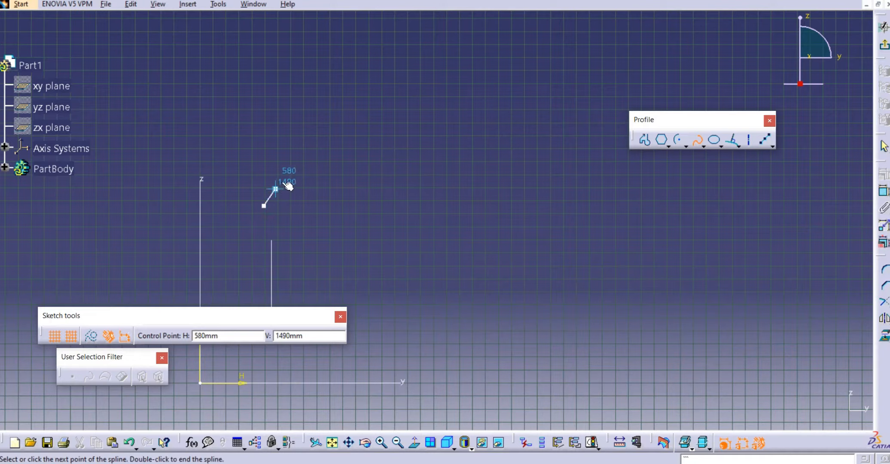
left_click(302, 163)
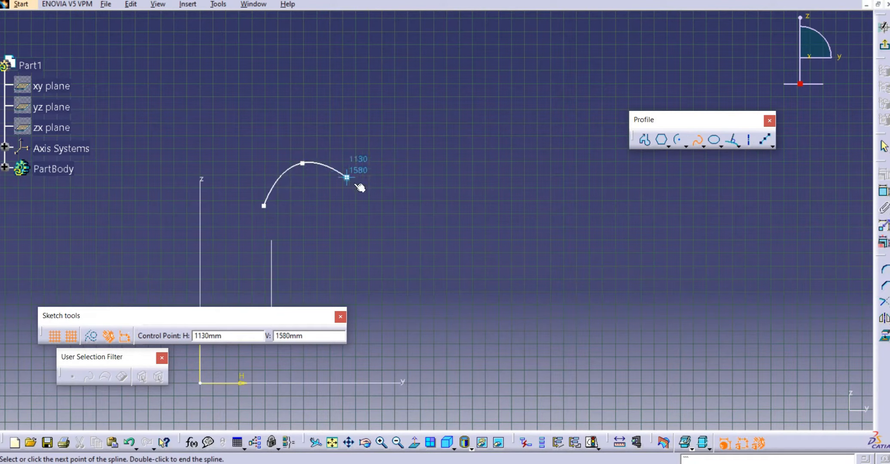
left_click(369, 198)
left_click(454, 163)
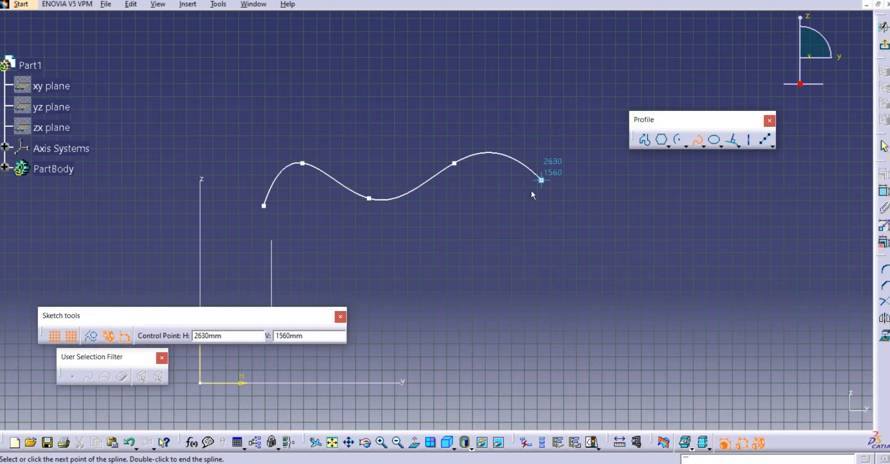
left_click(523, 198)
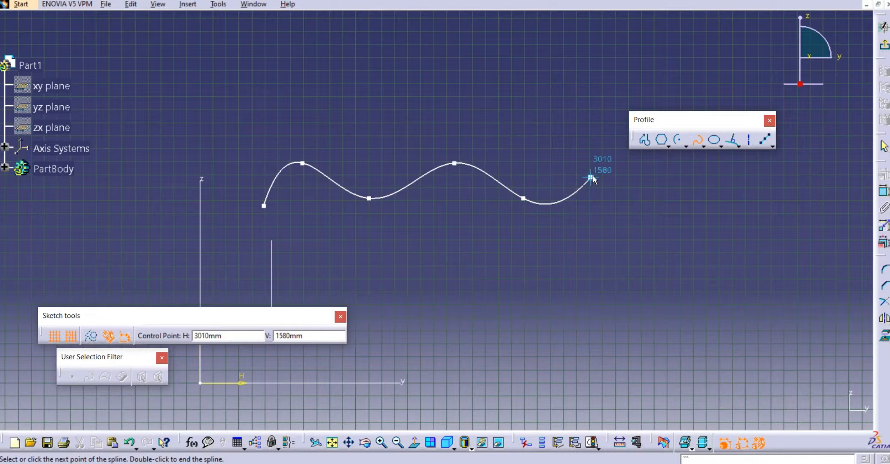
double_click(597, 170)
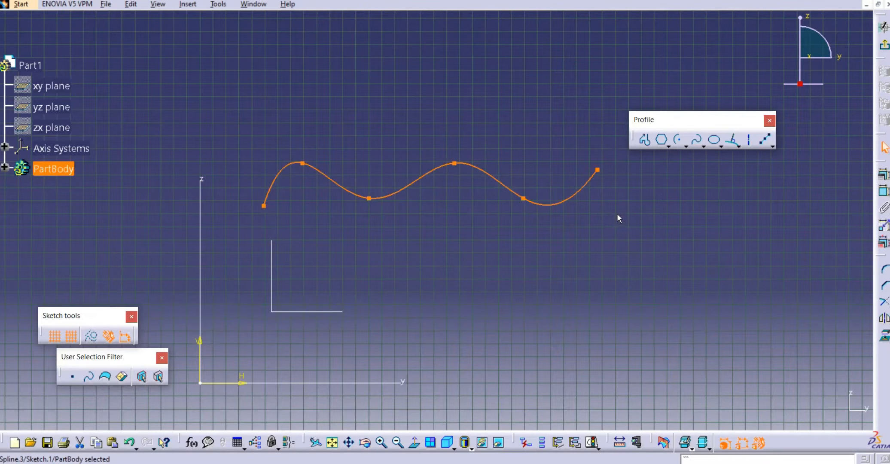
left_click(645, 212)
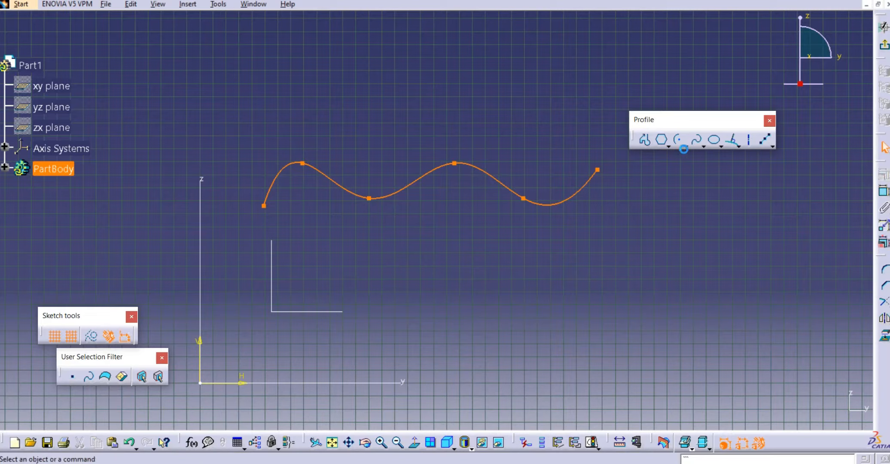
Reshape the spline by moving its second to sixth control points, forming one broad hump that peaks at the fourth point
left_click_drag(455, 163, 454, 118)
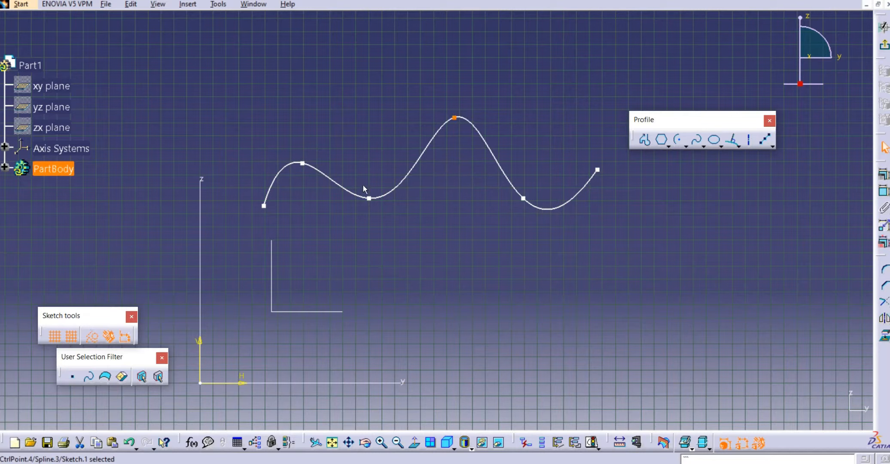
left_click_drag(370, 199, 373, 142)
left_click_drag(302, 164, 330, 193)
left_click_drag(375, 141, 387, 162)
left_click_drag(523, 198, 518, 154)
left_click_drag(602, 170, 620, 177)
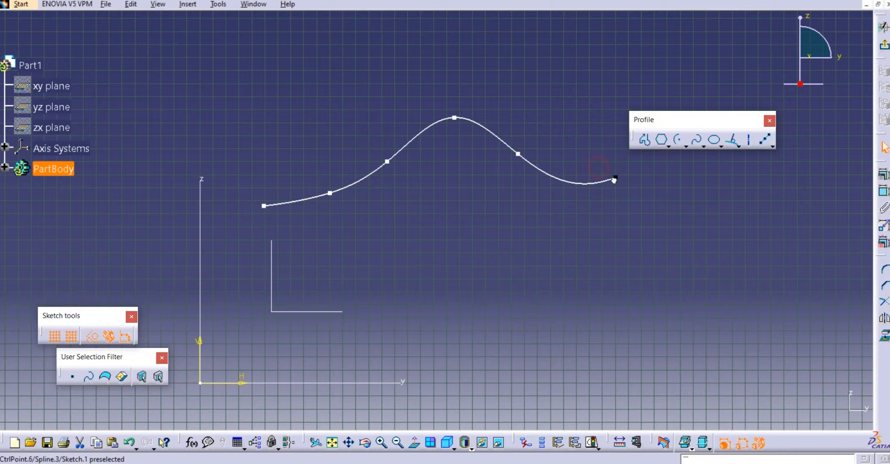
left_click_drag(455, 118, 457, 131)
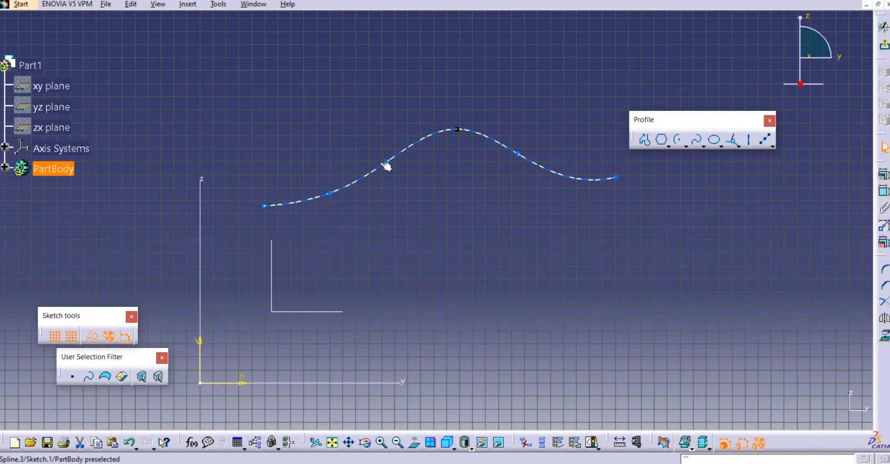
left_click_drag(387, 162, 409, 149)
left_click(424, 185)
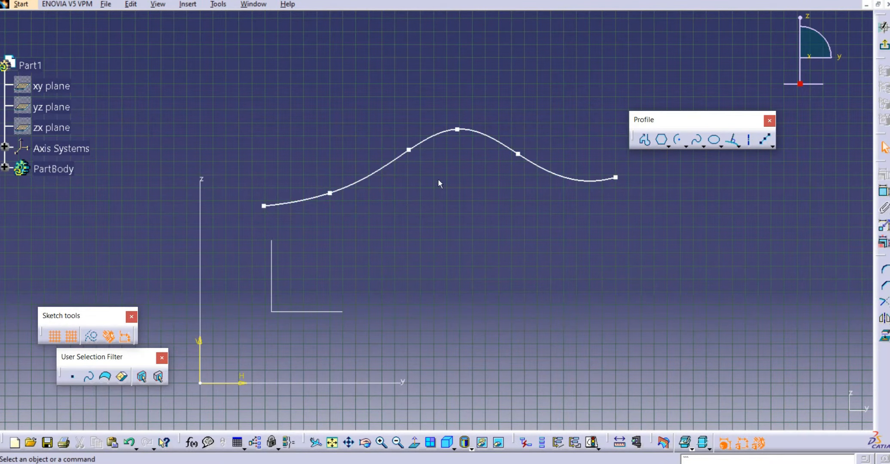
Draw a horizontal ellipse below the spline with a major radius of about 1370 mm and a much smaller minor radius
left_click(704, 147)
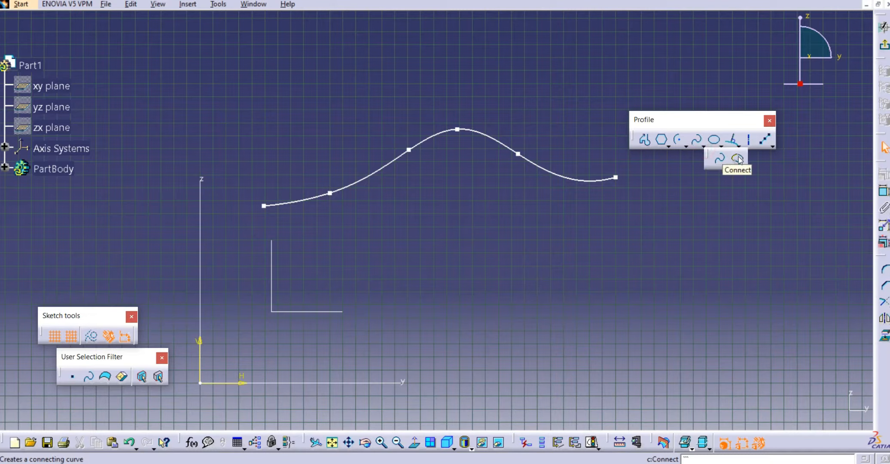
left_click(716, 141)
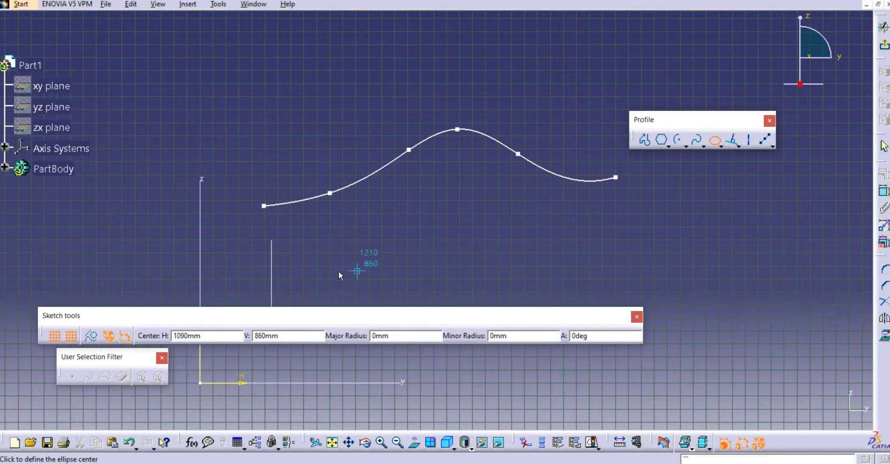
mouse_move(391, 277)
middle_mouse_down()
mouse_move(356, 243)
mouse_move(331, 263)
middle_mouse_up()
left_click(331, 263)
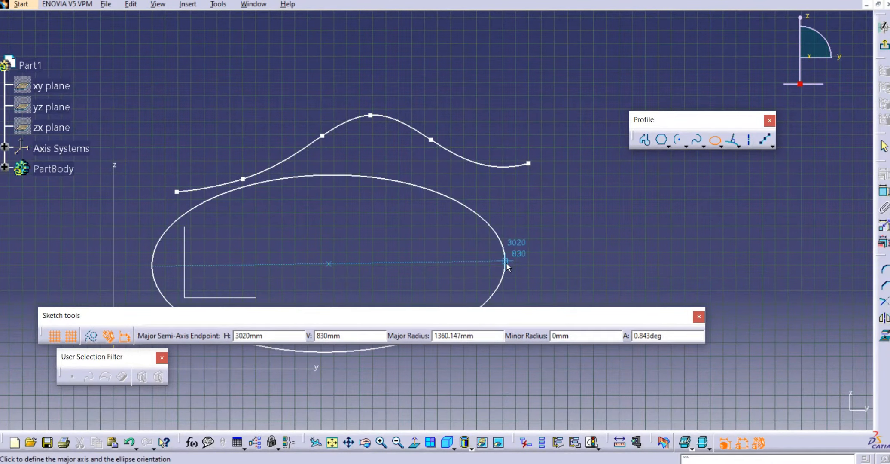
left_click(506, 263)
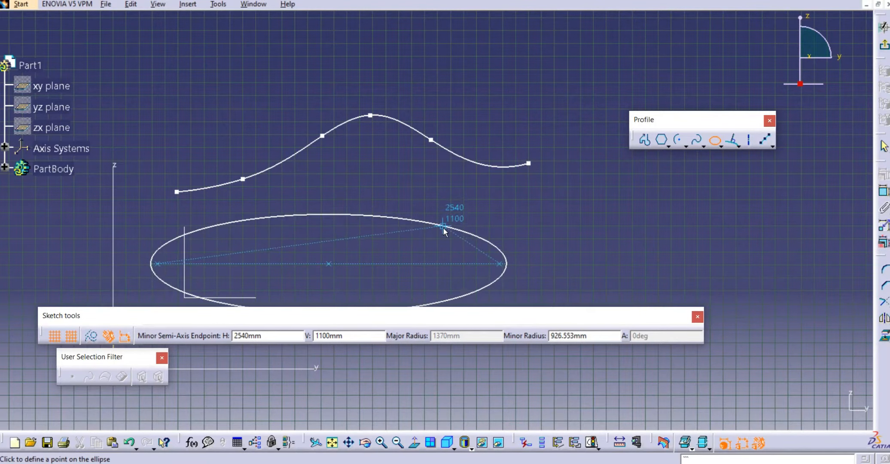
left_click(436, 221)
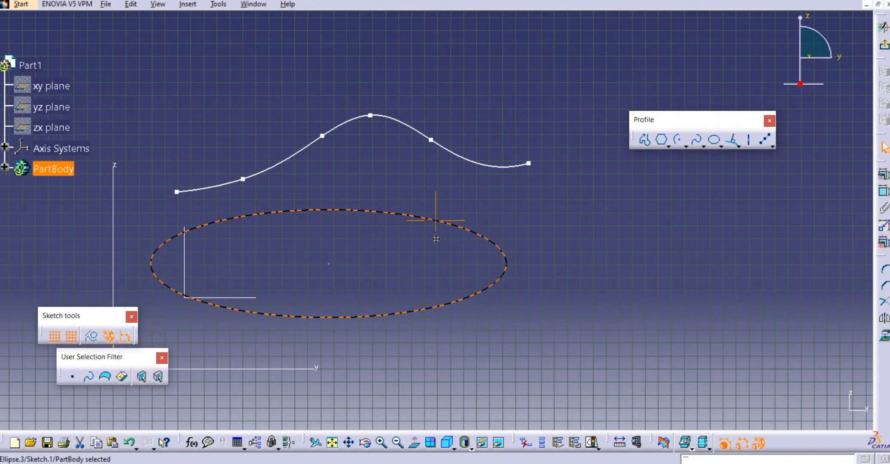
middle_click_drag(416, 239, 452, 240)
left_click(470, 229)
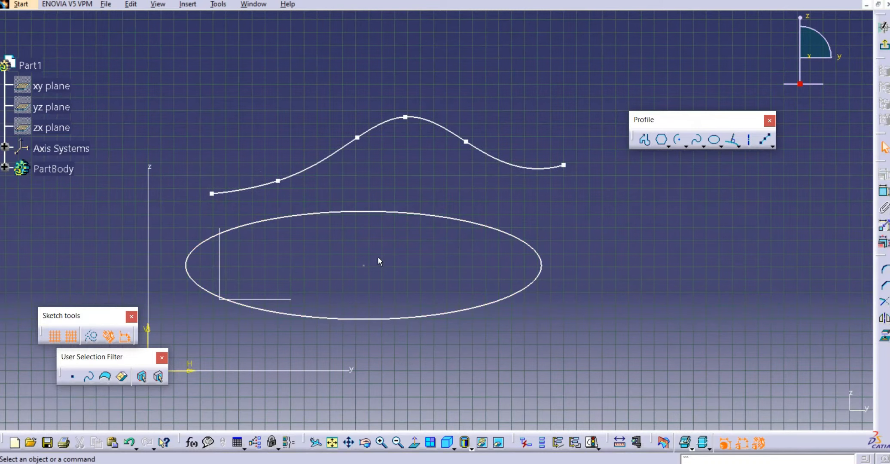
Draw a second horizontal ellipse with a major radius of about 1010 mm, overlapping the right end of the first ellipse
left_click(713, 139)
left_click(606, 237)
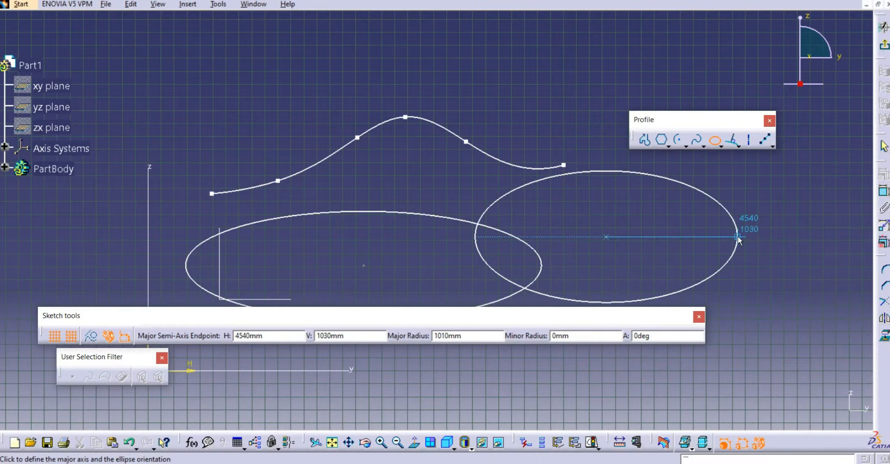
left_click(737, 237)
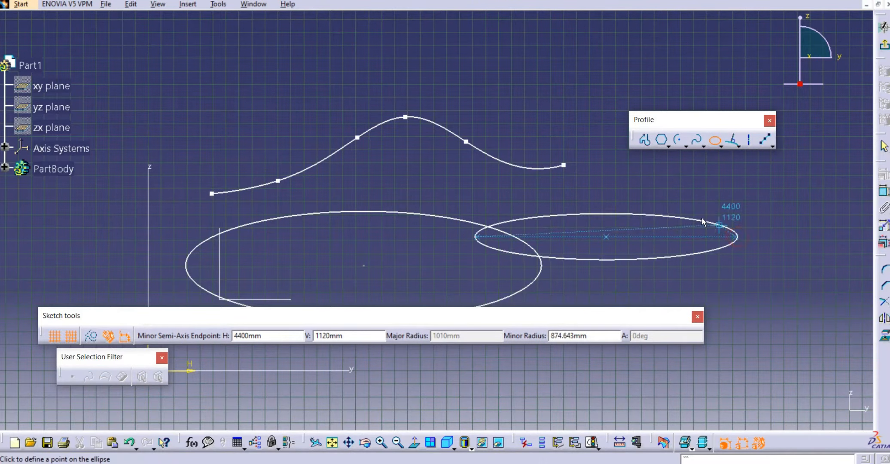
left_click(673, 201)
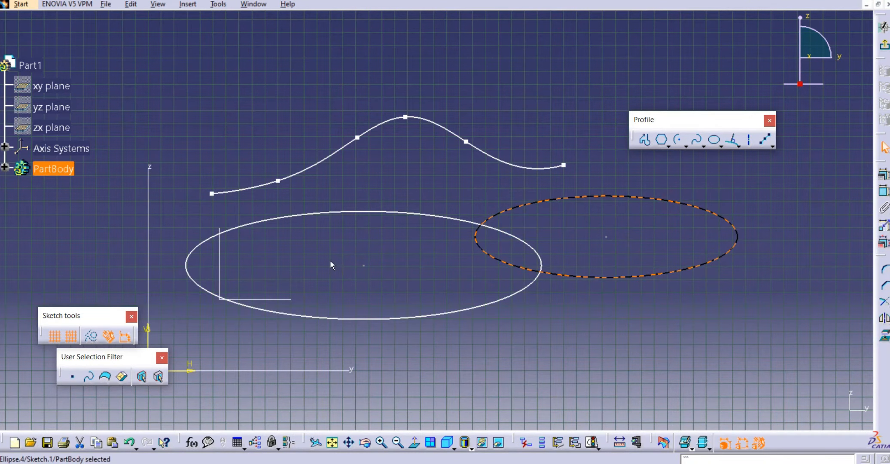
middle_click_drag(351, 248, 358, 285, "ctrl")
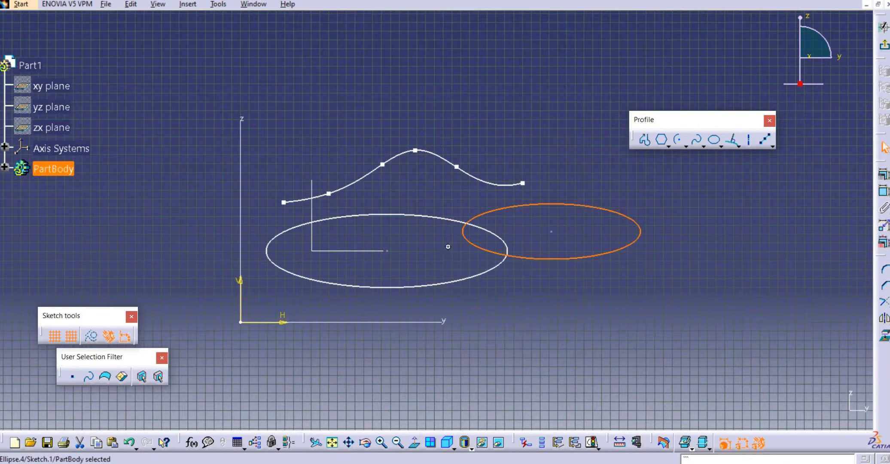
middle_click_drag(448, 246, 372, 264)
left_click(505, 197)
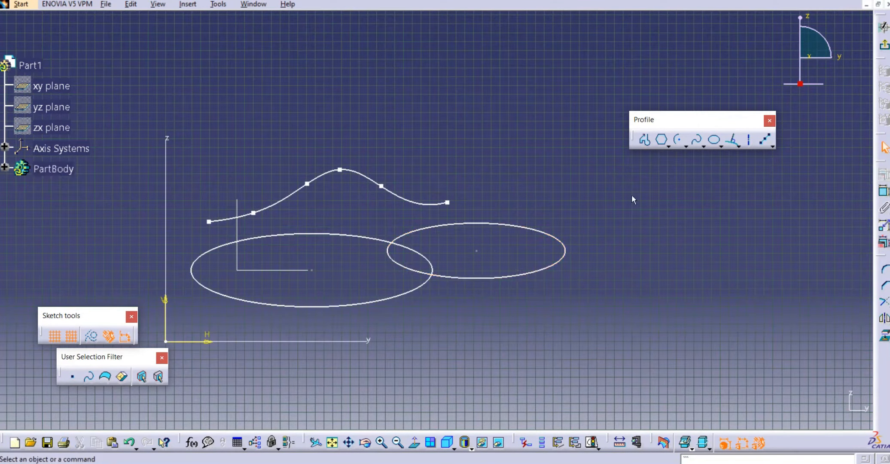
Draw an upward-opening parabola by focus to the right of the ellipses, with its apex at about H 6190 mm, V 1060 mm
left_click(720, 146)
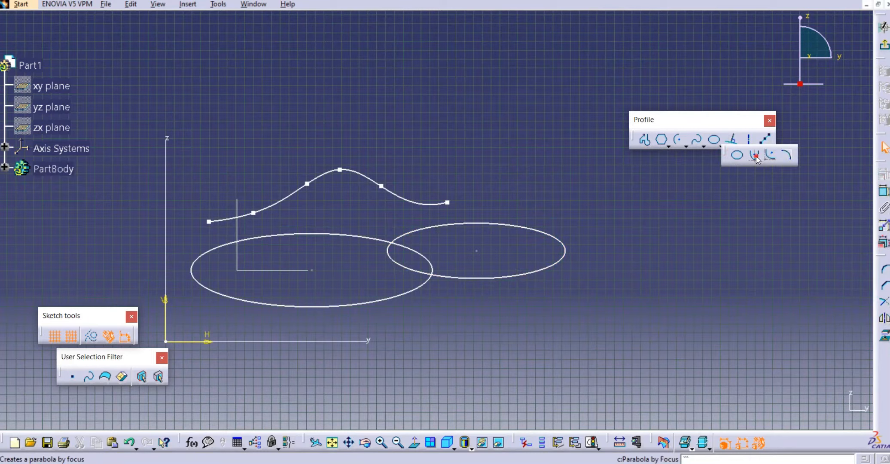
left_click(756, 155)
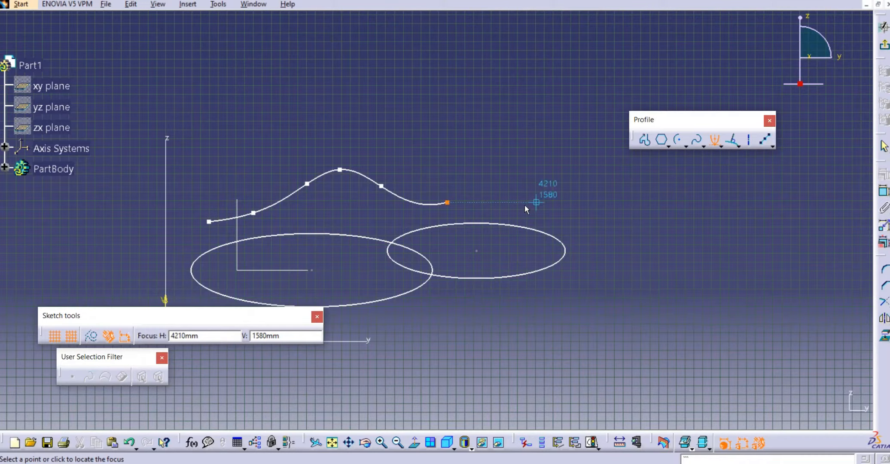
middle_click_drag(511, 209, 414, 234)
left_click(601, 213)
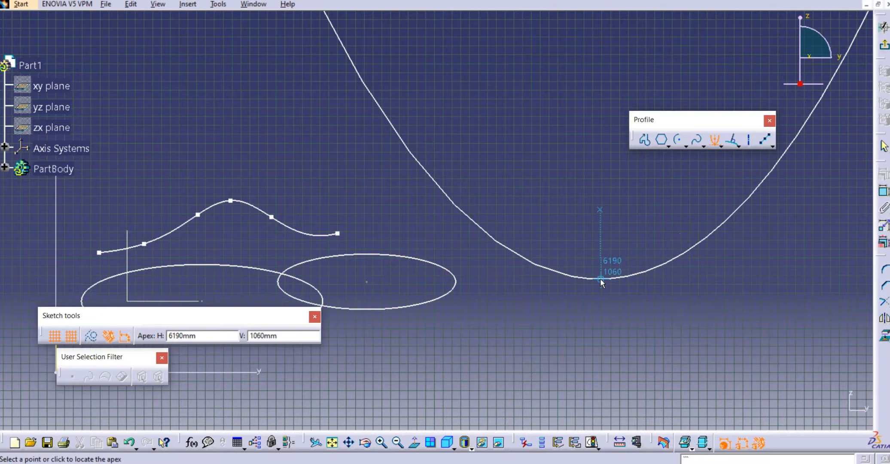
left_click(600, 280)
left_click(499, 244)
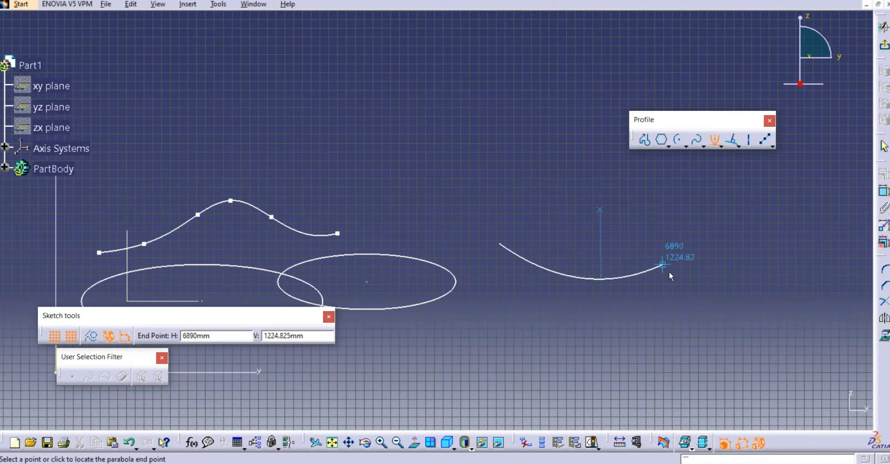
left_click(699, 243)
left_click(523, 247)
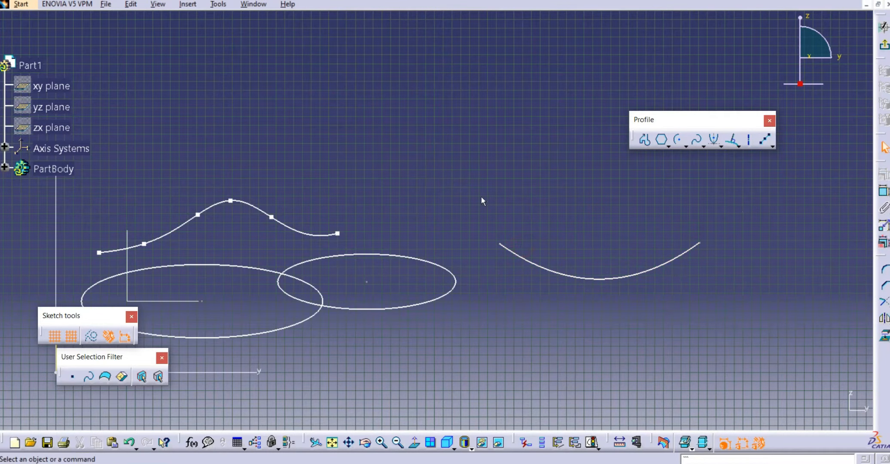
mouse_move(476, 198)
middle_mouse_down()
mouse_move(481, 240)
mouse_move(484, 224)
middle_mouse_up()
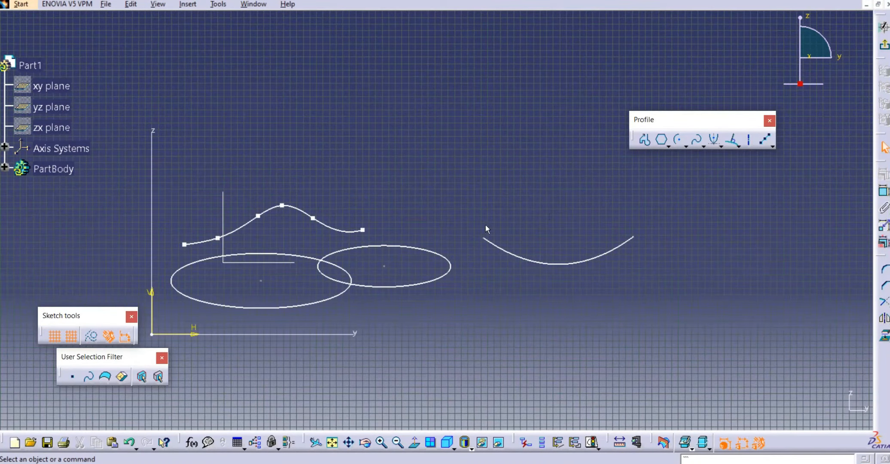
Draw a shallow upward-opening hyperbola by focus above the parabola, with its focus directly above its center
left_click(723, 144)
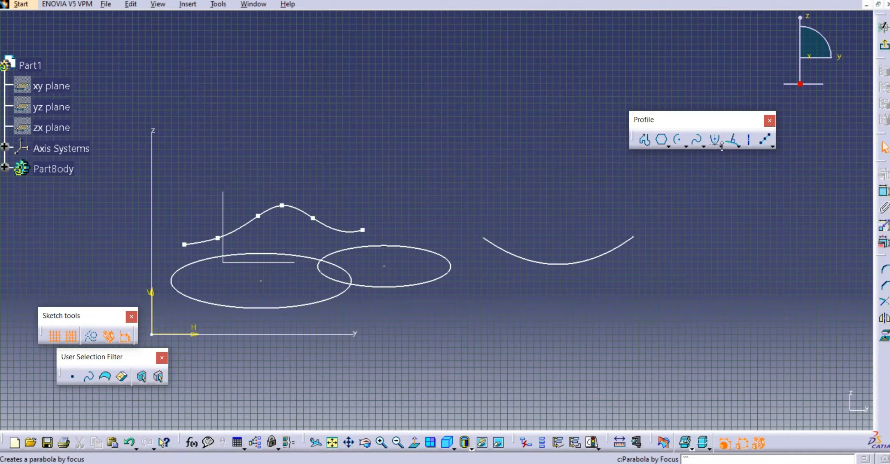
left_click(721, 146)
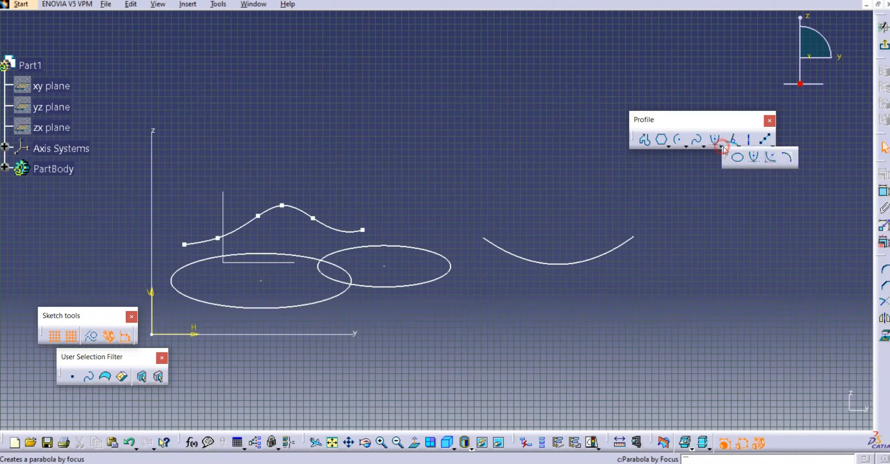
left_click(768, 160)
left_click(467, 91)
left_click(468, 180)
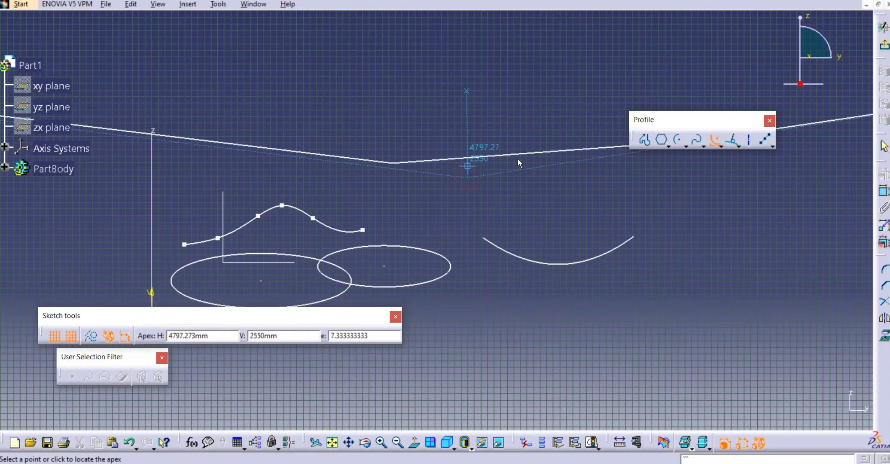
left_click(526, 146)
left_click(421, 145)
left_click(534, 139)
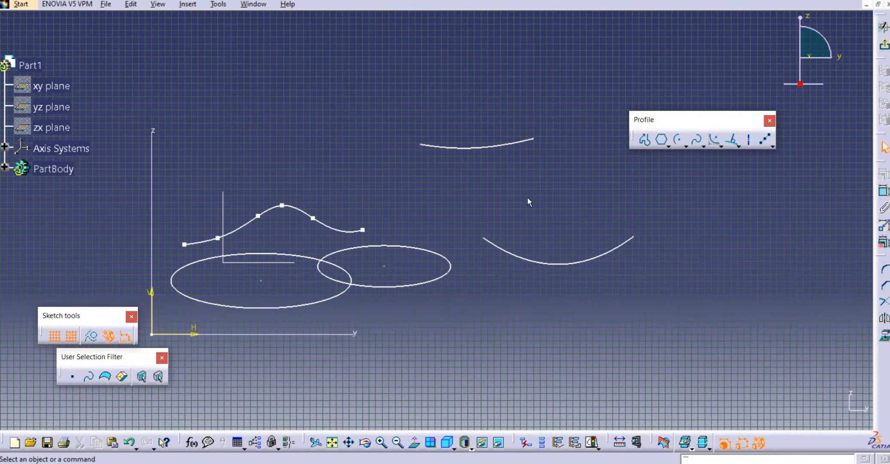
left_click(722, 146)
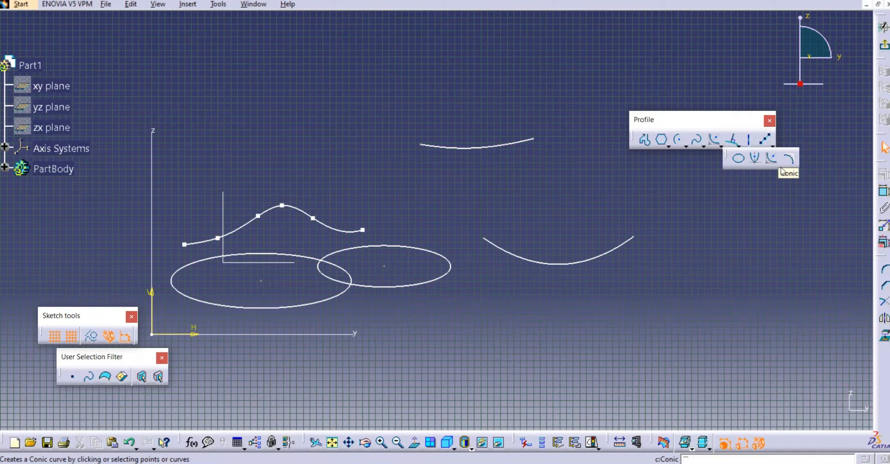
left_click(761, 188)
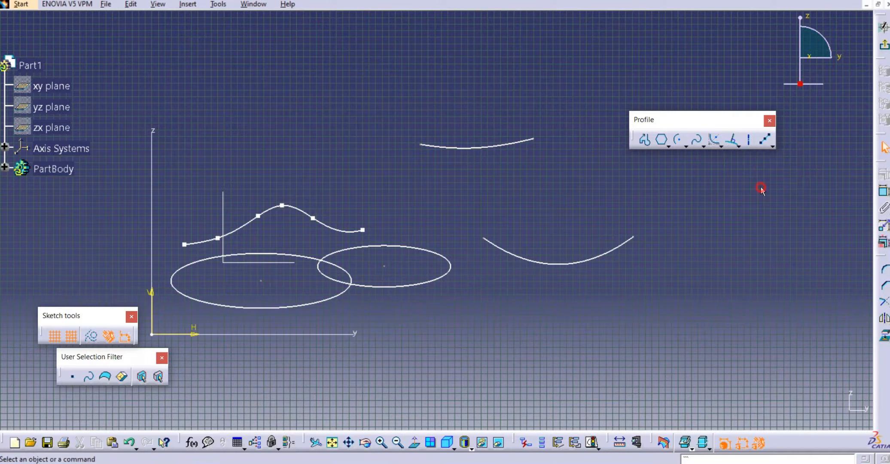
left_click(738, 146)
left_click(736, 190)
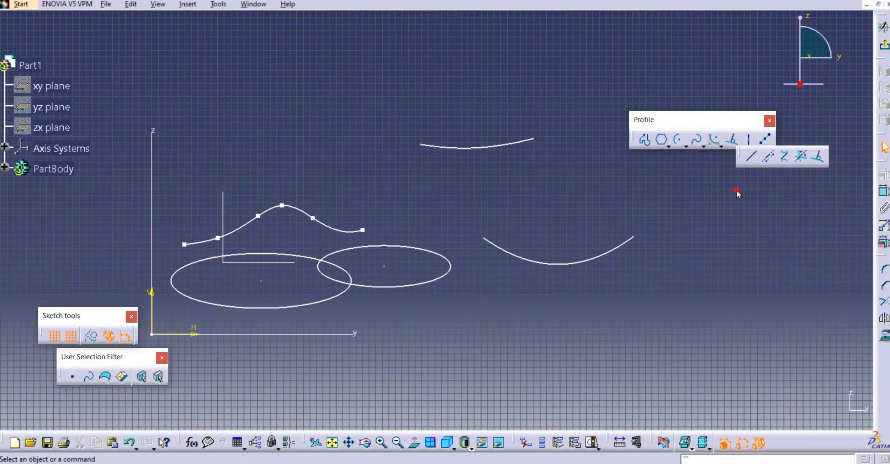
Draw a nearly vertical axis in the empty area right of the curves, starting at about H 9750 mm, V 3960 mm
left_click(748, 143)
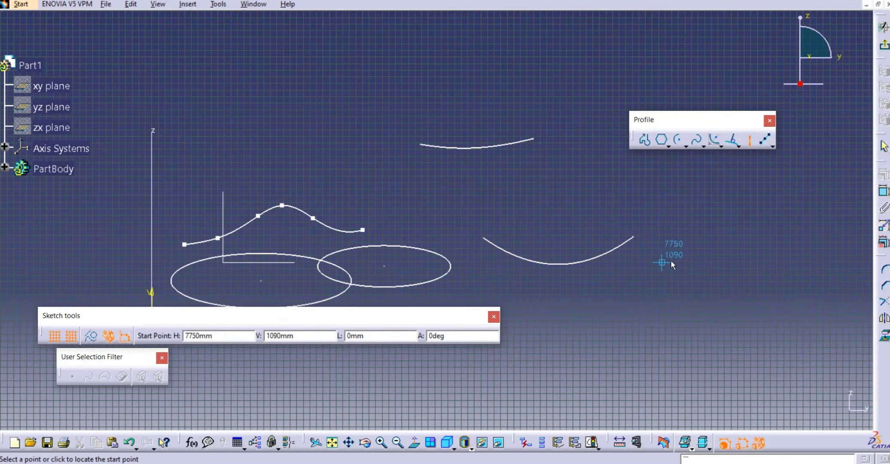
middle_click_drag(579, 296, 340, 352)
left_click(556, 130)
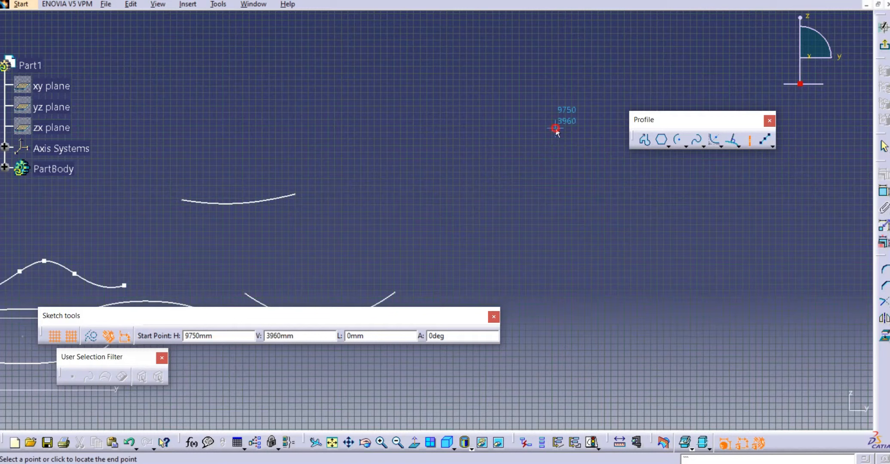
left_click(558, 336)
Draw a nearly horizontal axis about 2750 mm long across the middle of the vertical axis, ending at about H 11120 mm, V 2500 mm
left_click(749, 140)
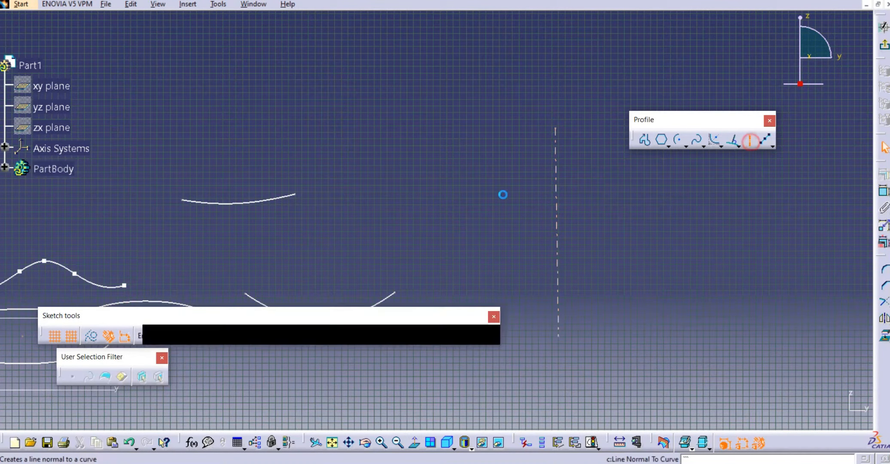
left_click(467, 232)
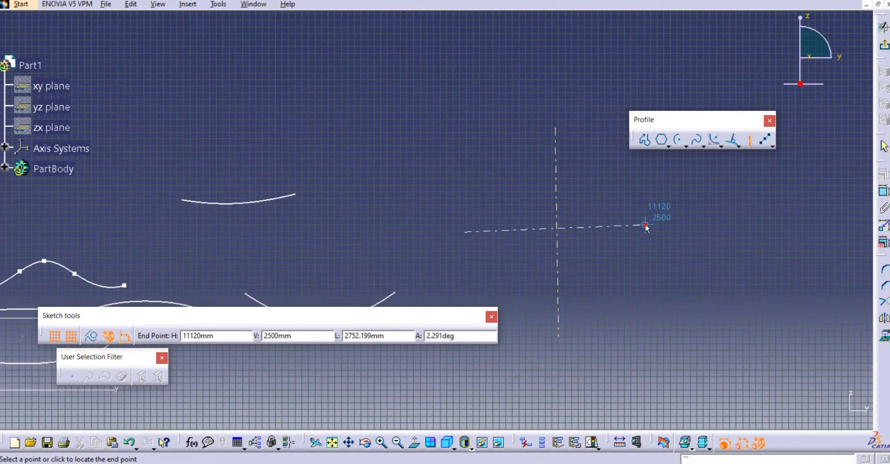
left_click(645, 224)
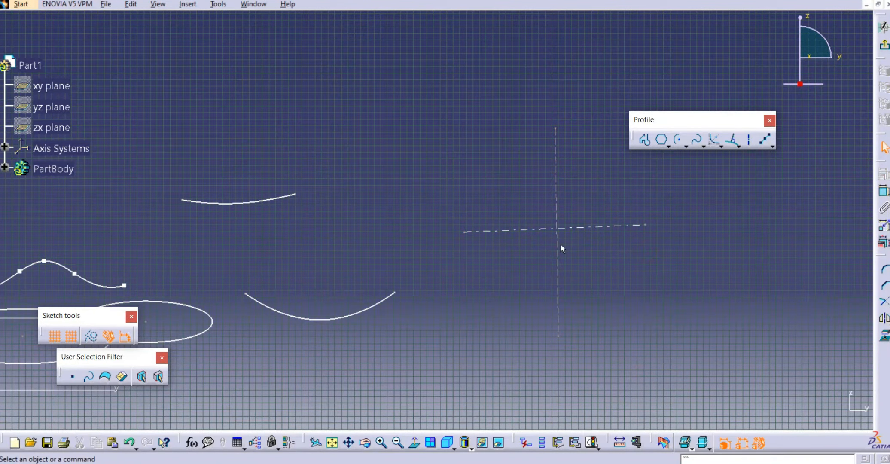
left_click(641, 210)
Place two freehand points between the hyperbola and the axes, the upper one at about H 7010 mm, V 3917 mm
left_click(773, 146)
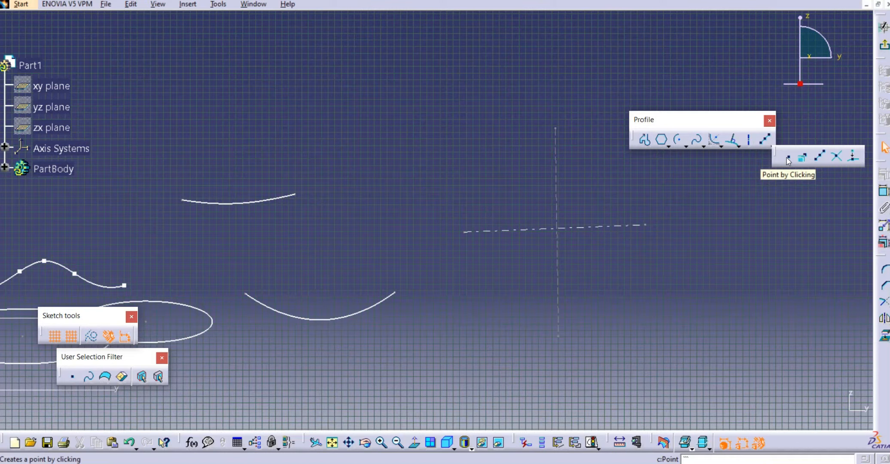
left_click(788, 158)
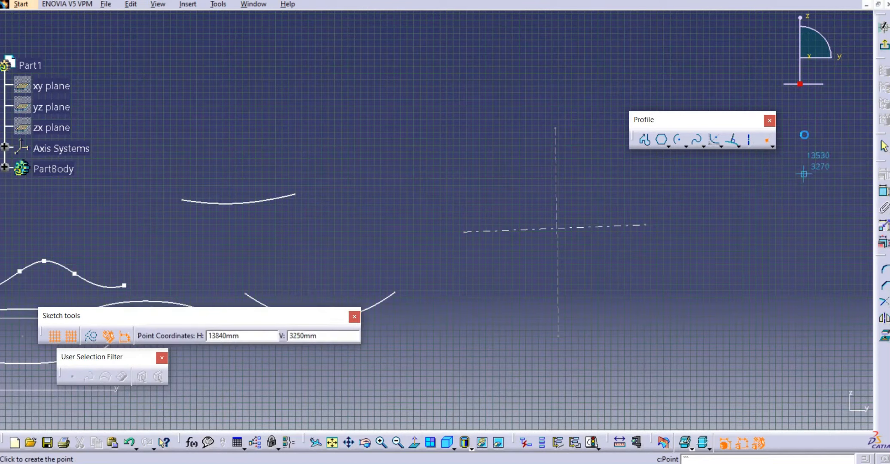
left_click(374, 131)
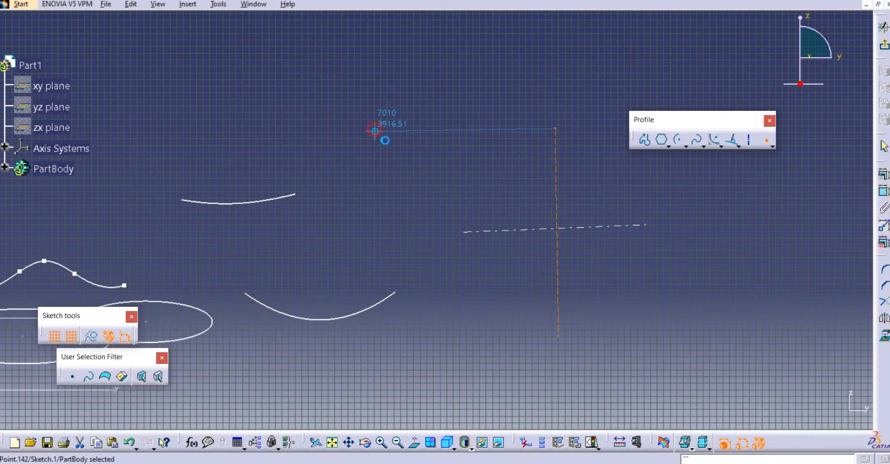
left_click(410, 171)
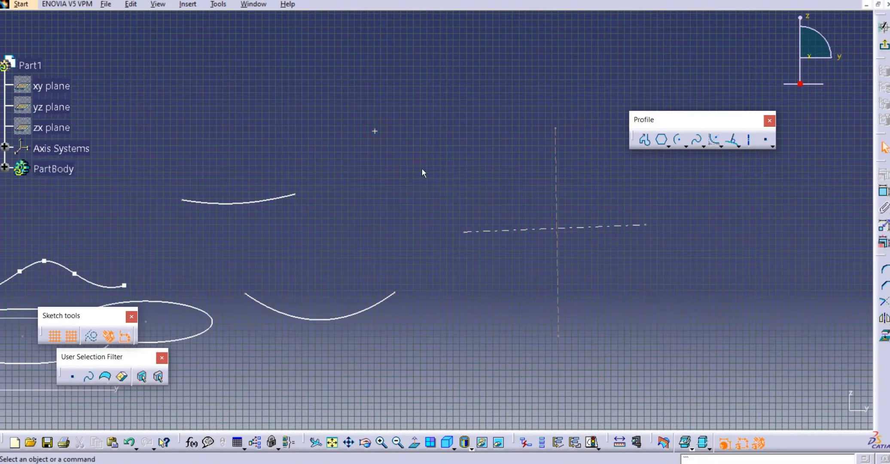
left_click(765, 139)
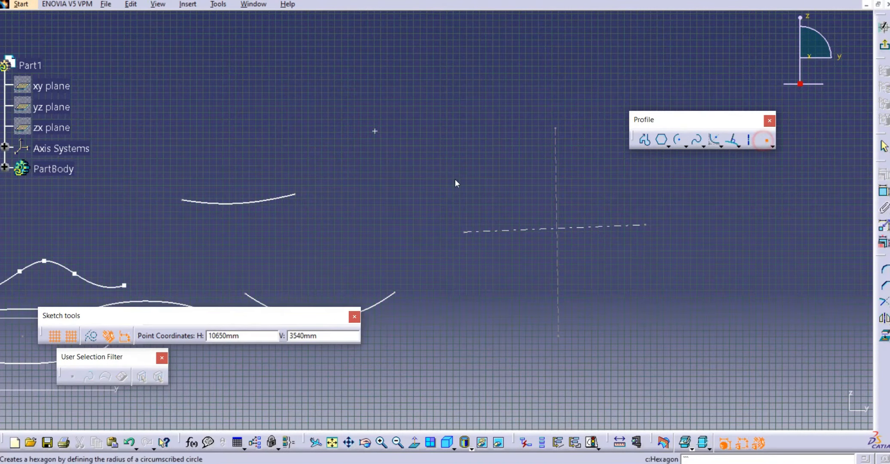
left_click(394, 188)
left_click(446, 232)
Dimension the distance between the lower freehand point and the nearly horizontal axis
left_click(883, 191)
left_click(396, 188)
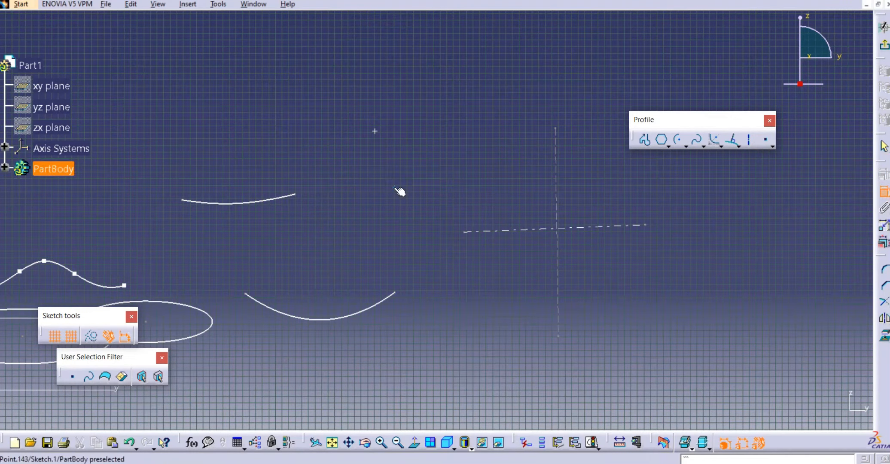
left_click(478, 231)
left_click(411, 213)
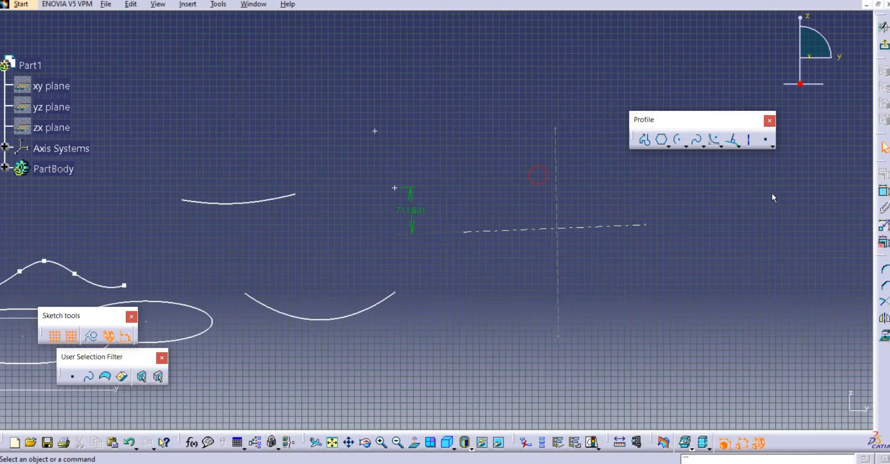
Create a point by Cartesian coordinates at H 100 mm, V 100 mm
left_click(772, 147)
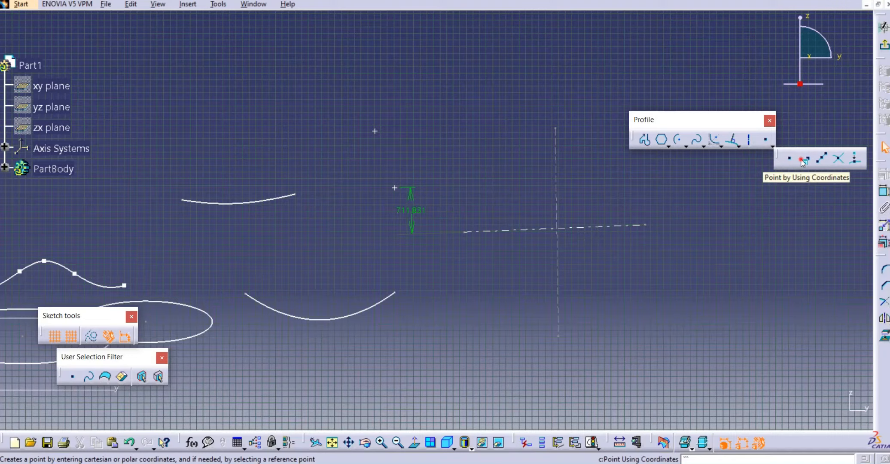
left_click(802, 161)
mouse_move(369, 173)
middle_mouse_down()
mouse_move(386, 230)
mouse_move(472, 226)
middle_mouse_up()
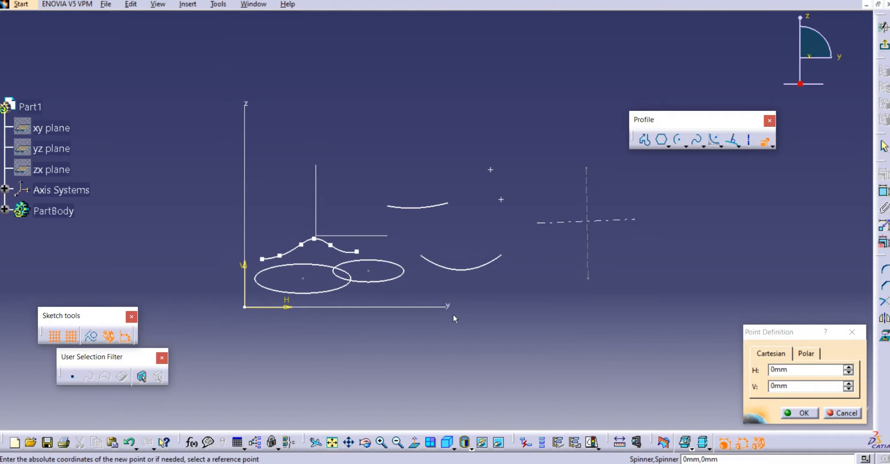
double_click(824, 370)
type("100")
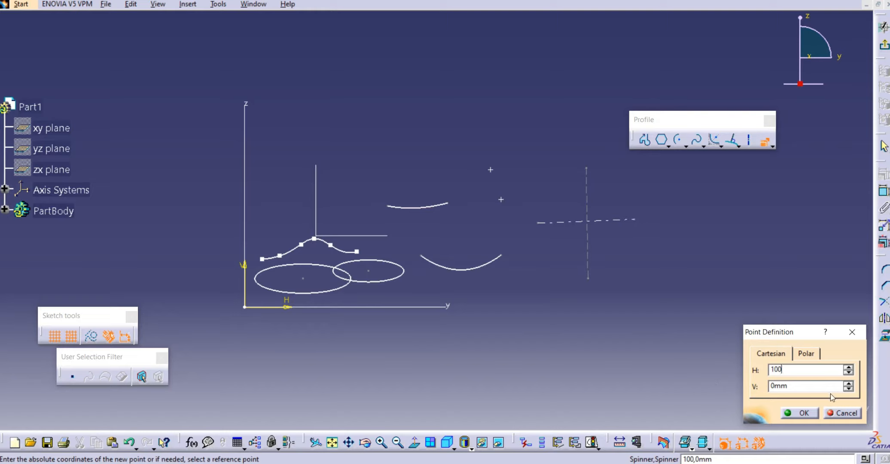
double_click(816, 387)
type("10")
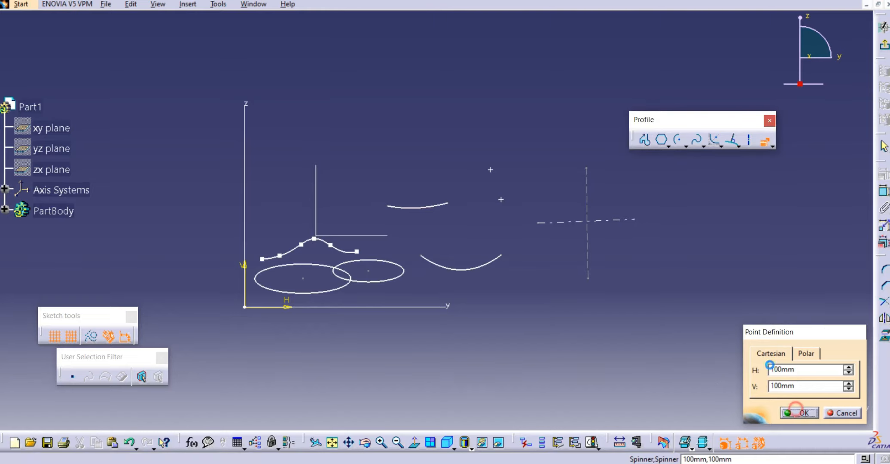
left_click(800, 412)
Examine the definition of the point near the origin in its Cartesian and polar forms without changing it
middle_click_drag(480, 181, 433, 209)
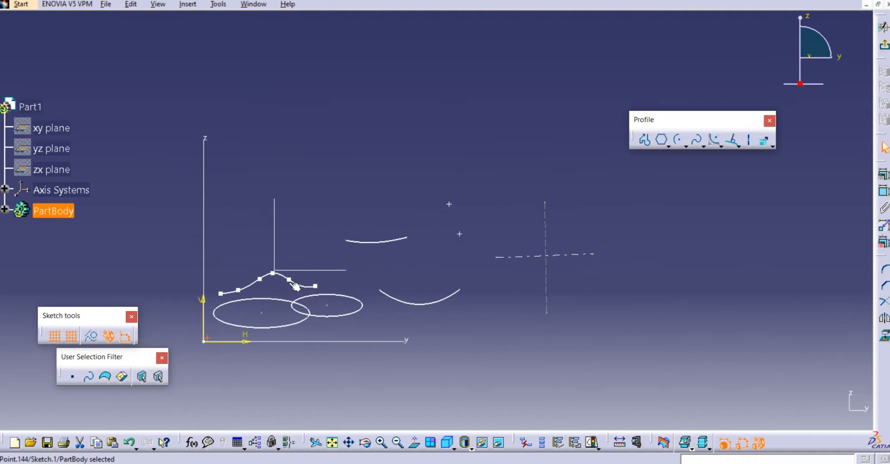
middle_click_drag(215, 344, 260, 309)
left_click(256, 307)
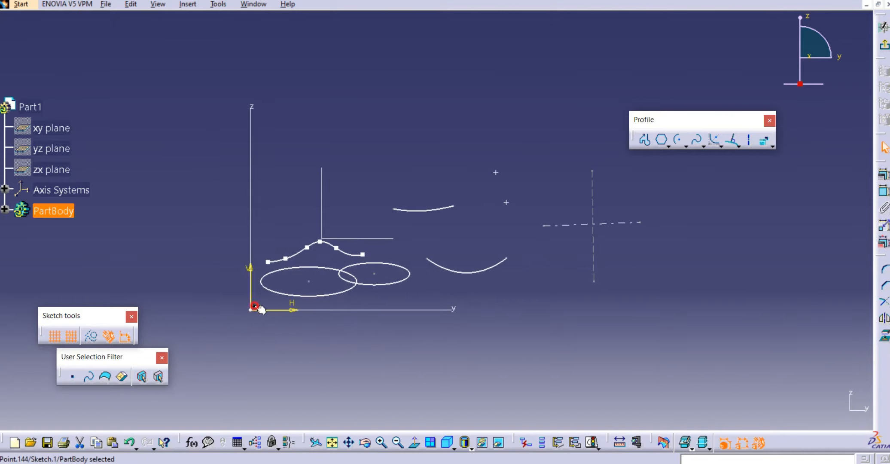
double_click(255, 307)
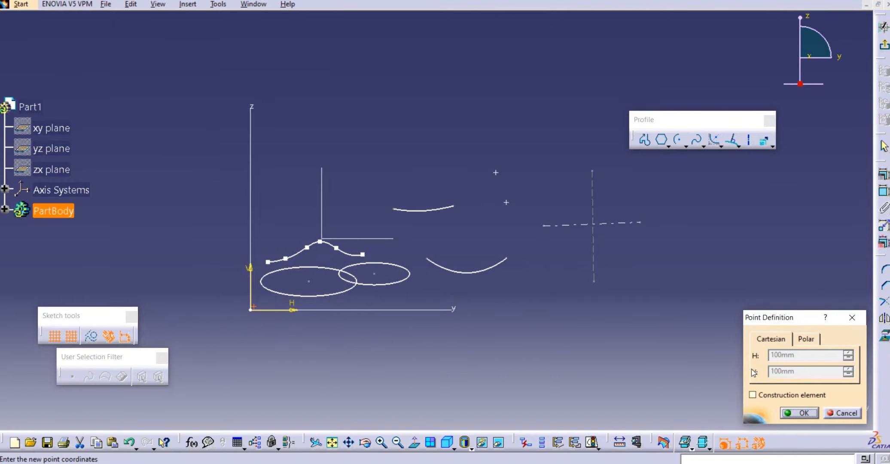
left_click(815, 340)
left_click(757, 340)
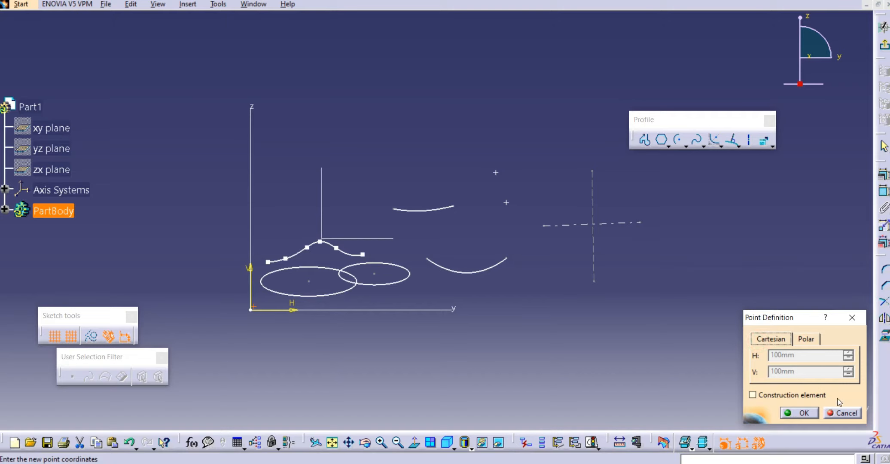
left_click(836, 413)
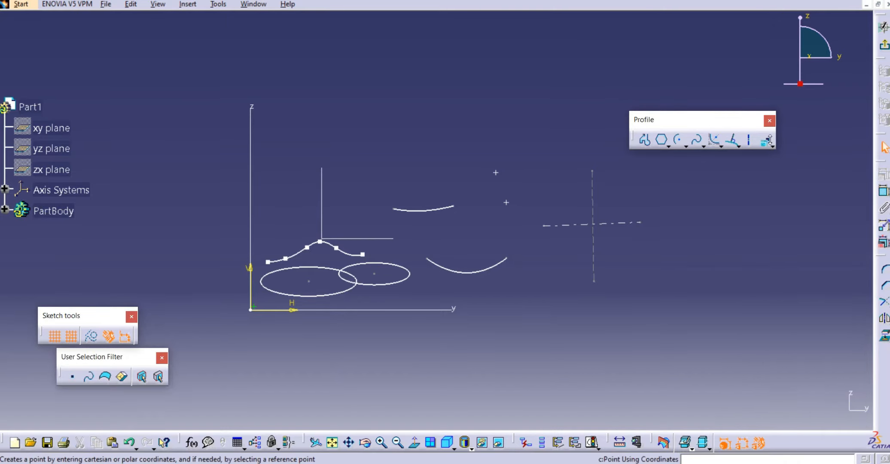
Create another point by Cartesian coordinates at H 500 mm, V 500 mm
left_click(764, 143)
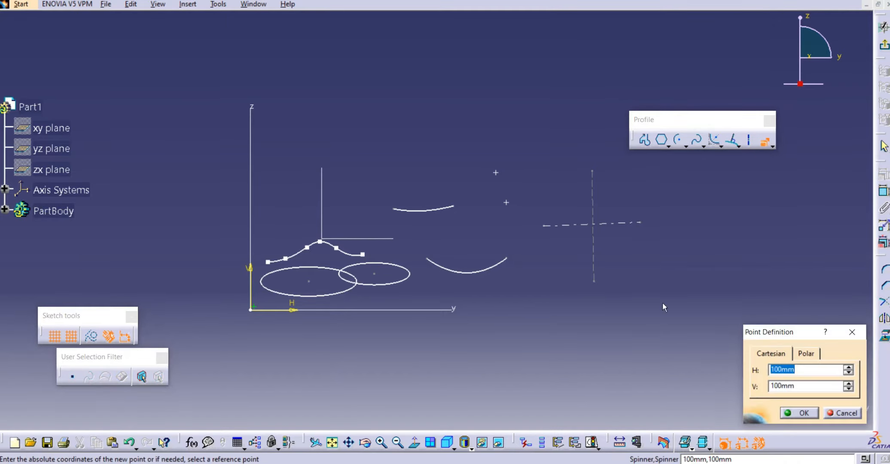
type("500")
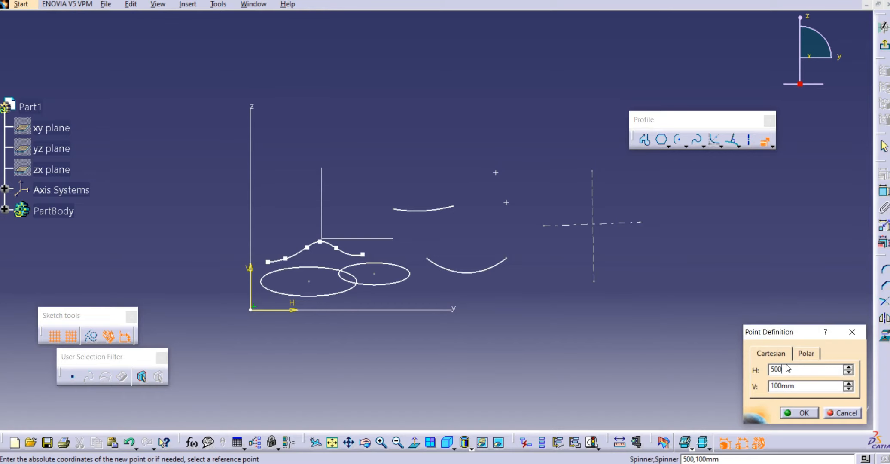
left_click(812, 388)
double_click(781, 385)
type("500")
key("Return")
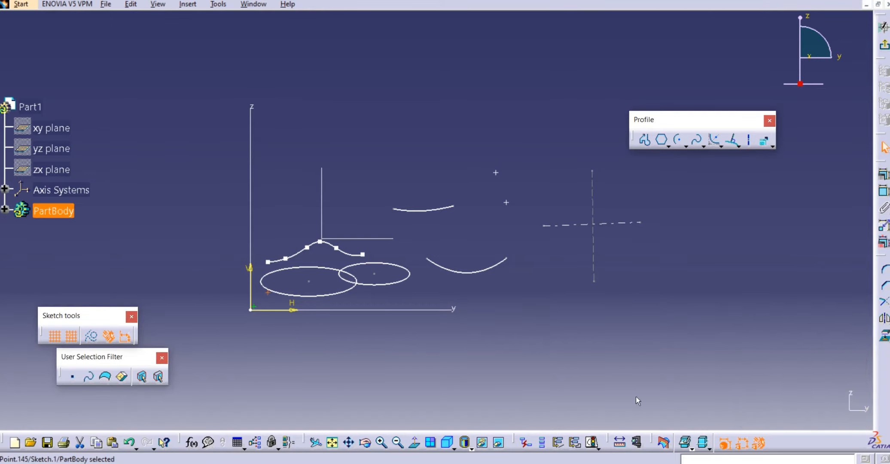
mouse_move(296, 318)
middle_mouse_down()
mouse_move(350, 281)
mouse_move(387, 194)
mouse_move(492, 134)
mouse_move(511, 149)
middle_mouse_up()
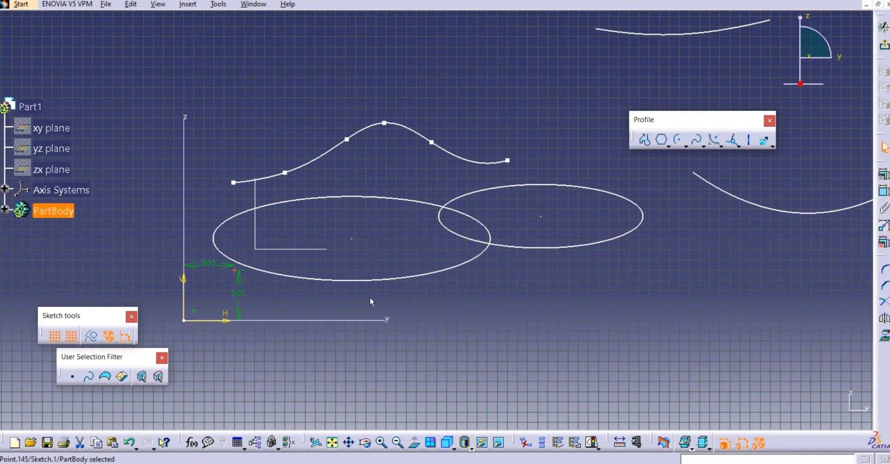
left_click(310, 297)
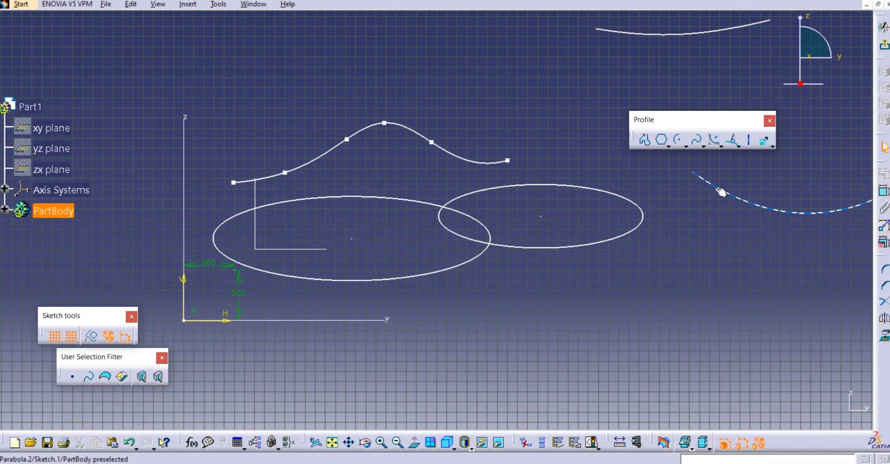
left_click(772, 146)
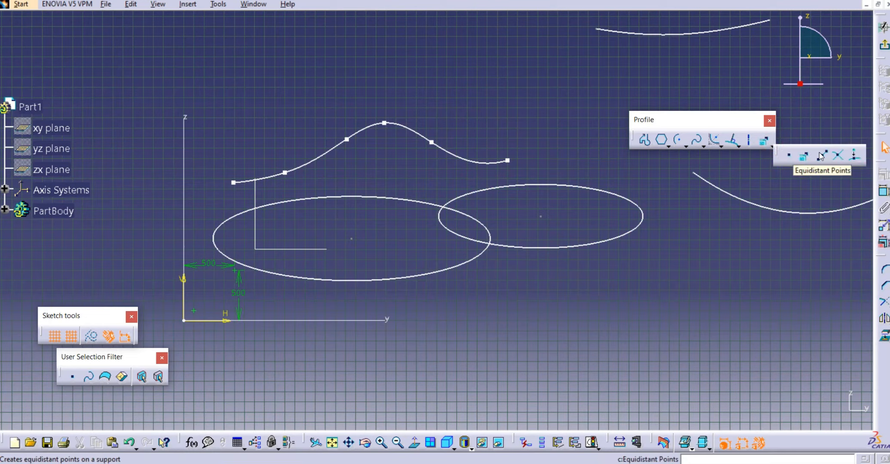
left_click(703, 247)
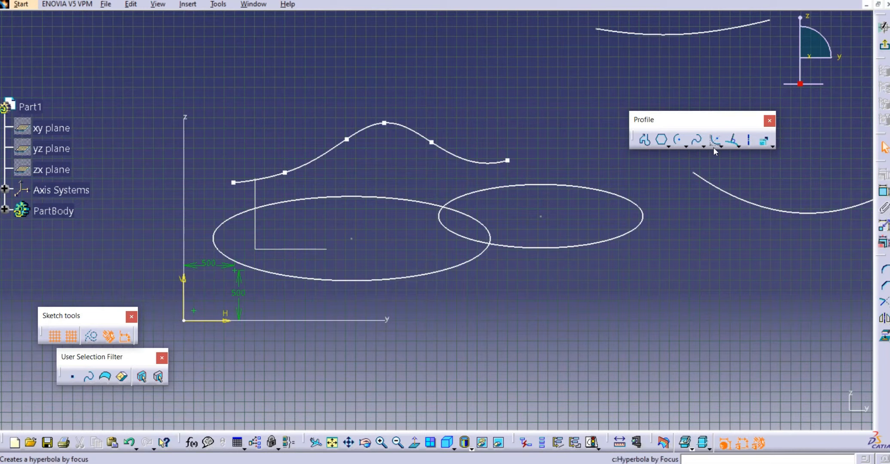
Draw a horizontal line in the empty space above the spline
left_click(734, 145)
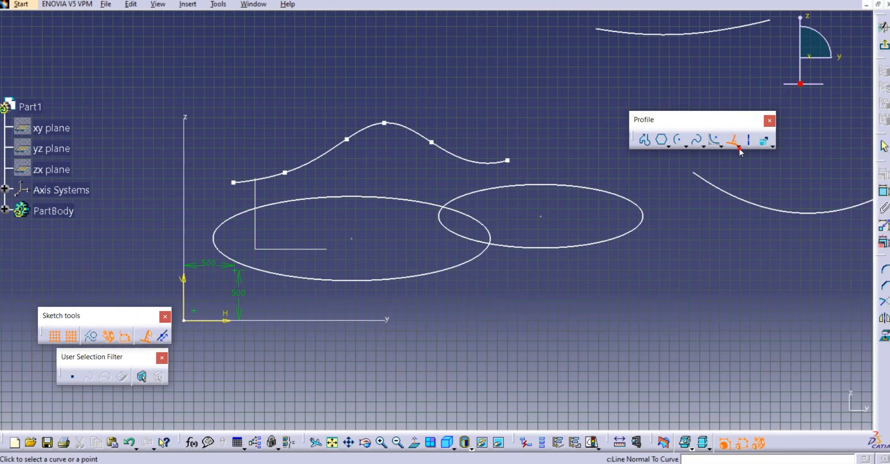
left_click(754, 159)
left_click(194, 57)
left_click(389, 59)
middle_click_drag(460, 128, 536, 240)
left_click(454, 195)
middle_click_drag(372, 220, 373, 208)
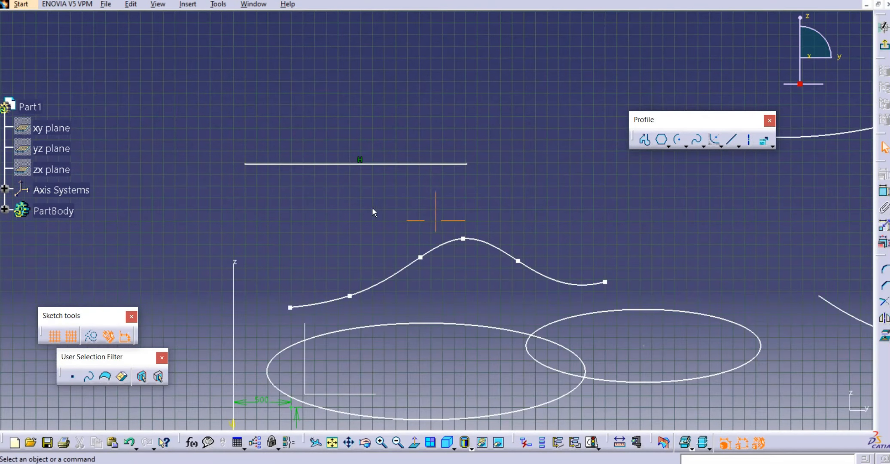
Create 22 equidistant points along the horizontal line above the spline
left_click(772, 146)
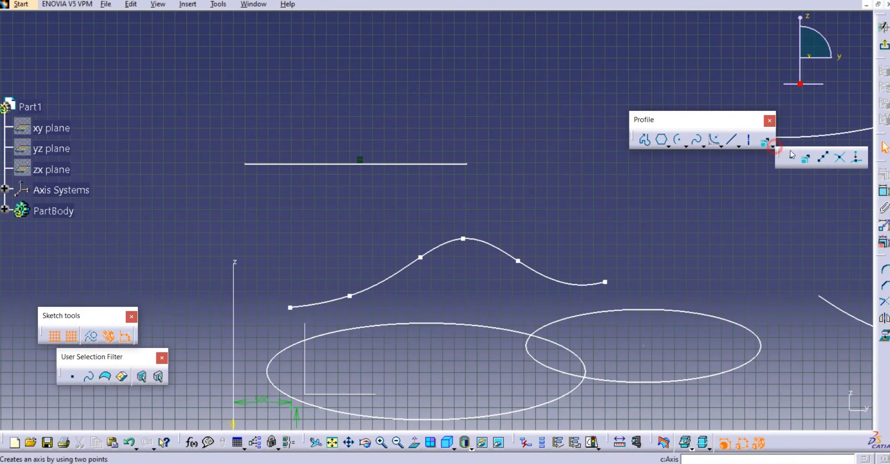
left_click(827, 158)
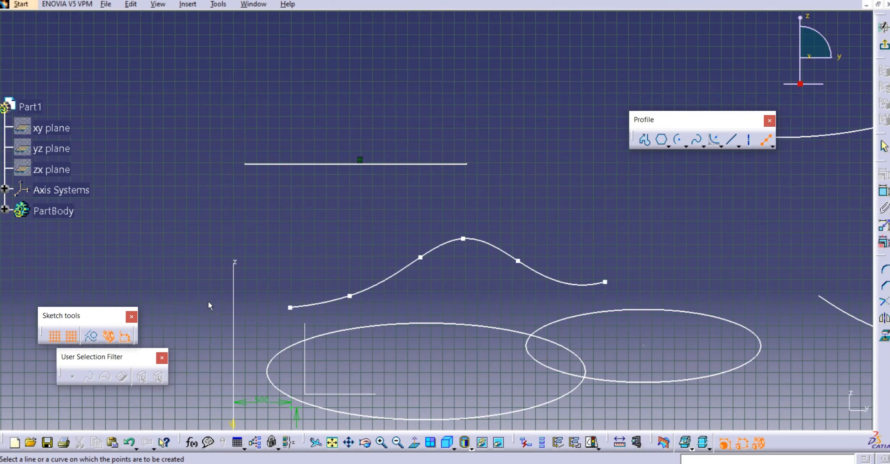
left_click(302, 164)
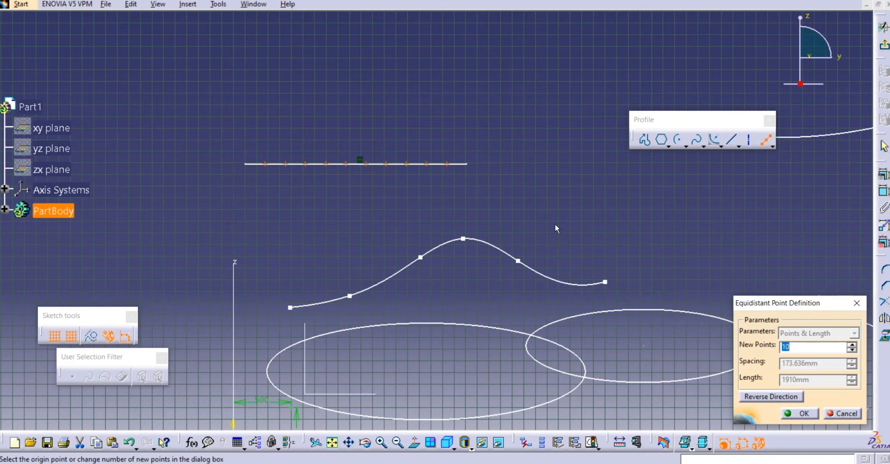
left_click(852, 345)
left_click(853, 344)
left_click(854, 345)
left_click(853, 345)
left_click(853, 345)
left_click(853, 345)
left_click(853, 345)
left_click(853, 345)
left_click(853, 345)
left_click(853, 345)
left_click(854, 345)
left_click(853, 345)
left_click(800, 413)
left_click(293, 215)
mouse_move(292, 214)
middle_mouse_down()
mouse_move(292, 155)
mouse_move(436, 221)
mouse_move(377, 213)
mouse_move(374, 227)
middle_mouse_up()
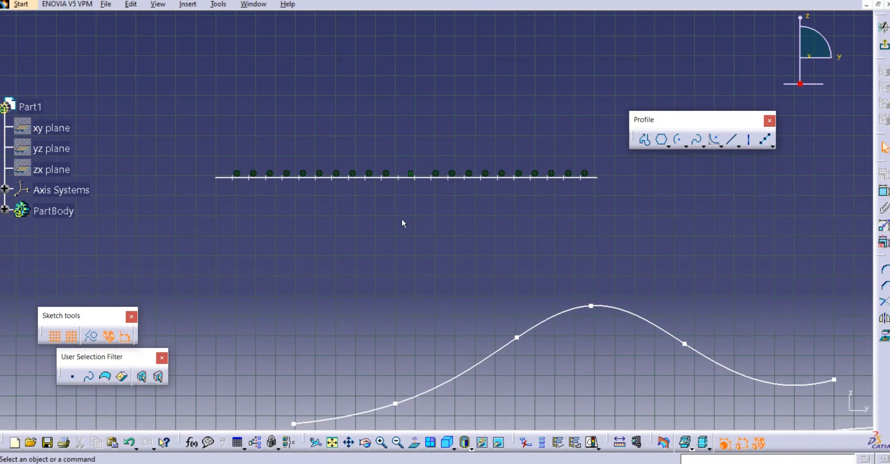
Create 16 equidistant points along the shallow hyperbola curve
middle_click_drag(523, 227, 532, 284)
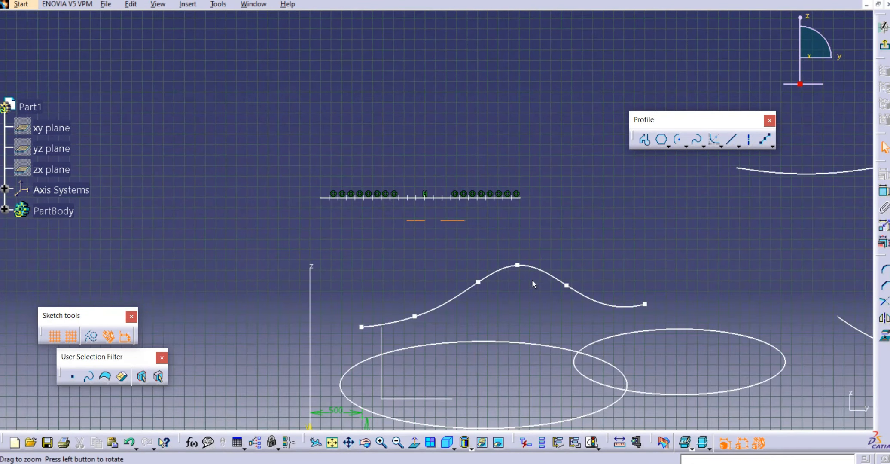
middle_click_drag(568, 257, 306, 325)
middle_click_drag(599, 264, 600, 251)
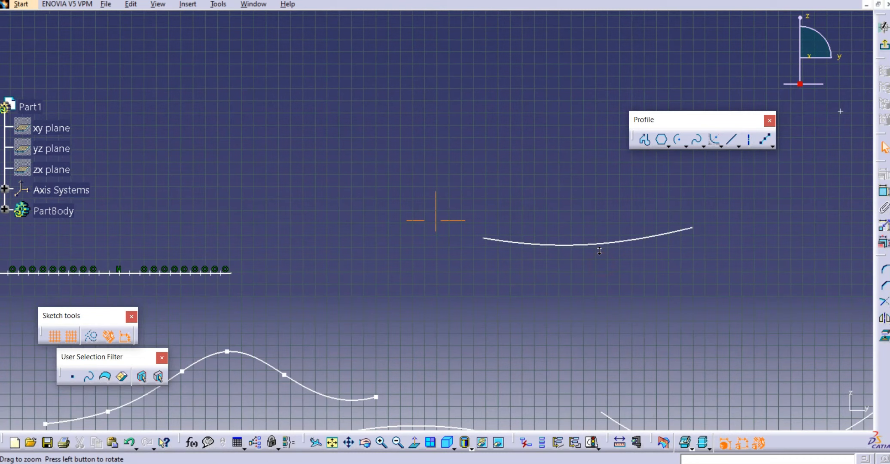
left_click(766, 142)
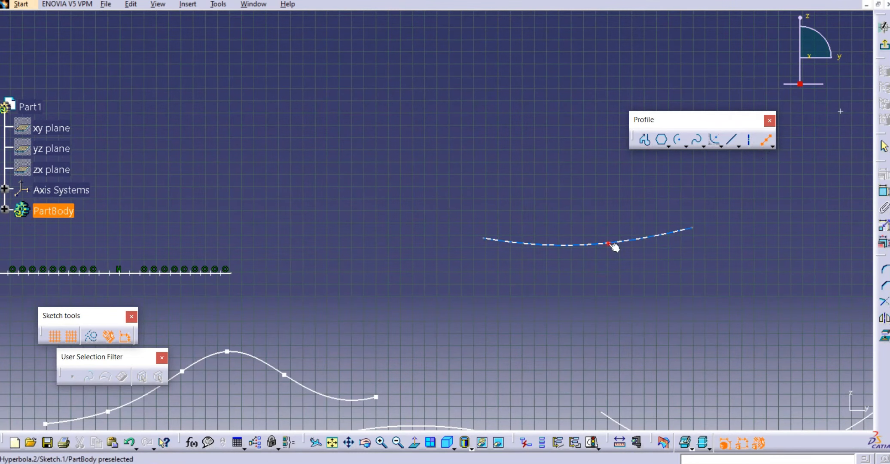
left_click(612, 242)
middle_click_drag(589, 280, 552, 288)
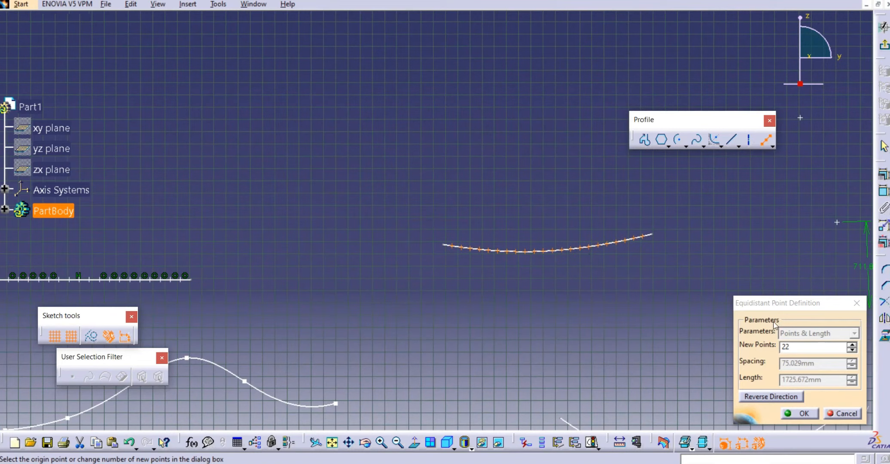
left_click(852, 350)
left_click(852, 350)
left_click(852, 350)
left_click(852, 350)
left_click(852, 350)
left_click(852, 350)
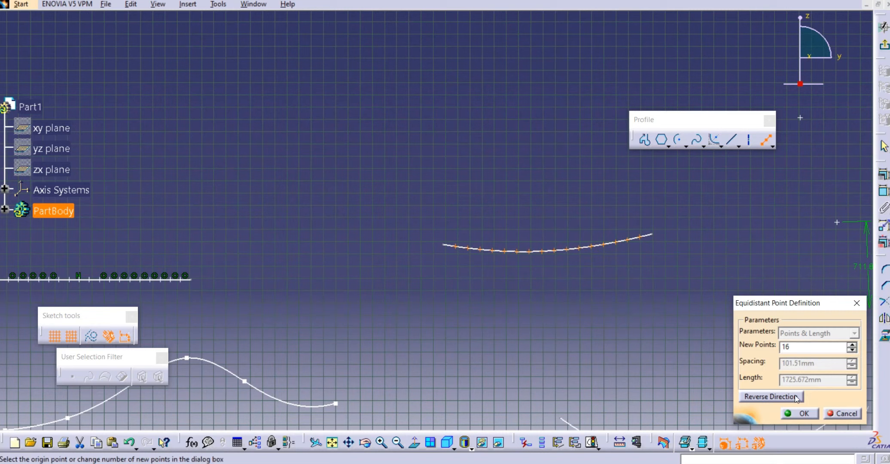
left_click(799, 414)
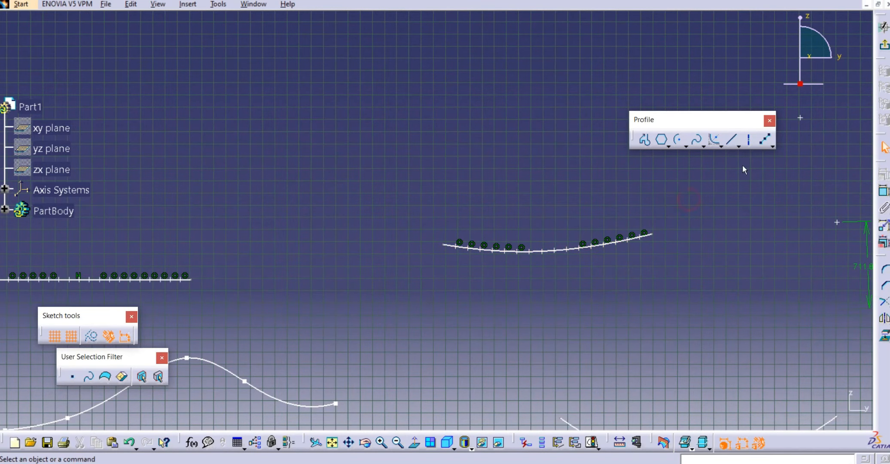
Create intersection points where the two overlapping ellipses cross
left_click(772, 148)
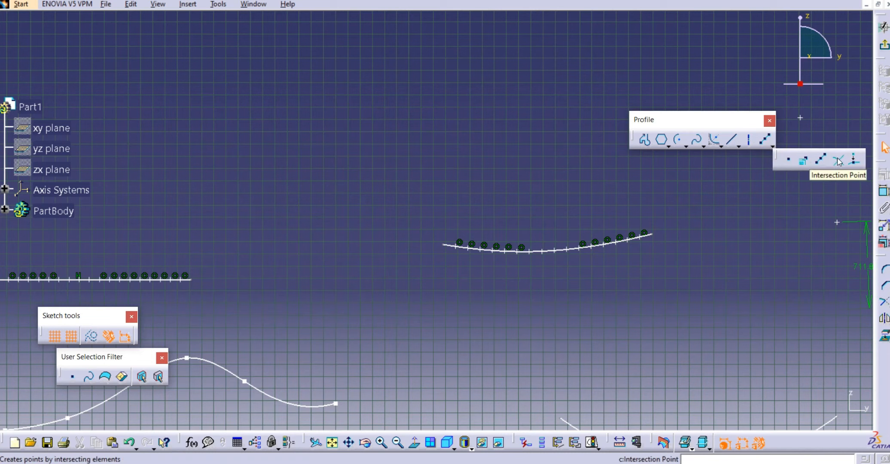
mouse_move(366, 253)
middle_mouse_down()
mouse_move(403, 319)
mouse_move(389, 361)
mouse_move(421, 322)
mouse_move(435, 263)
mouse_move(491, 176)
middle_mouse_up()
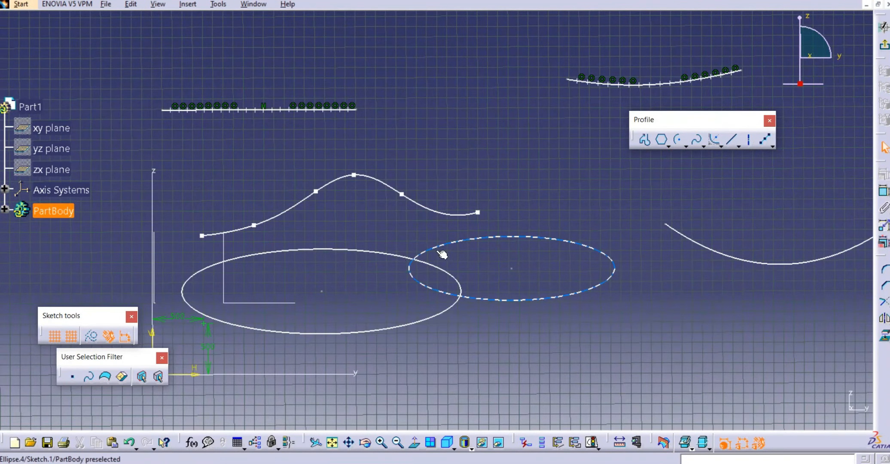
left_click(772, 146)
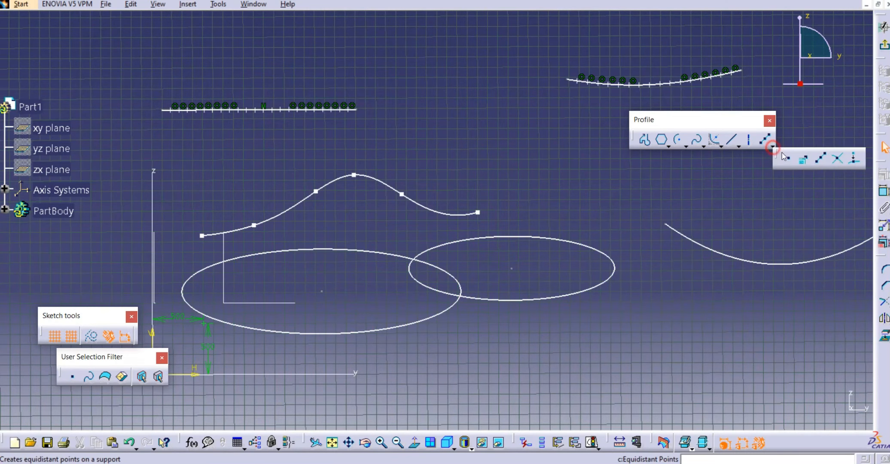
left_click(838, 160)
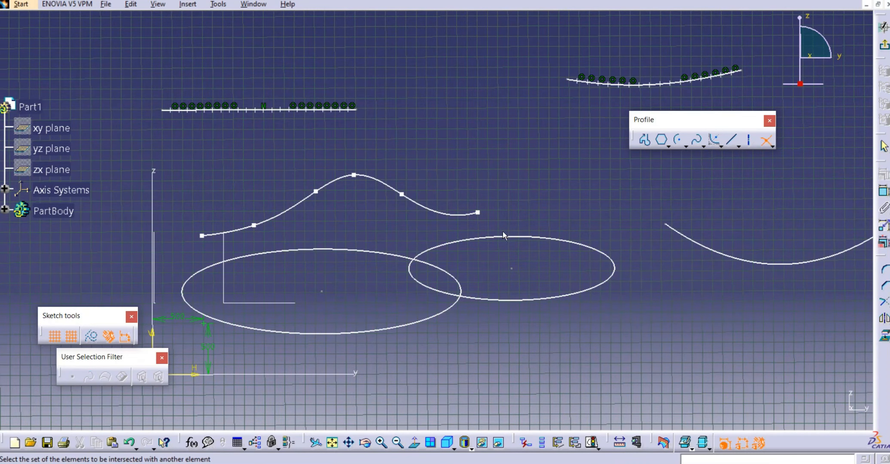
left_click(481, 241)
left_click(376, 253)
middle_click_drag(498, 318, 475, 262)
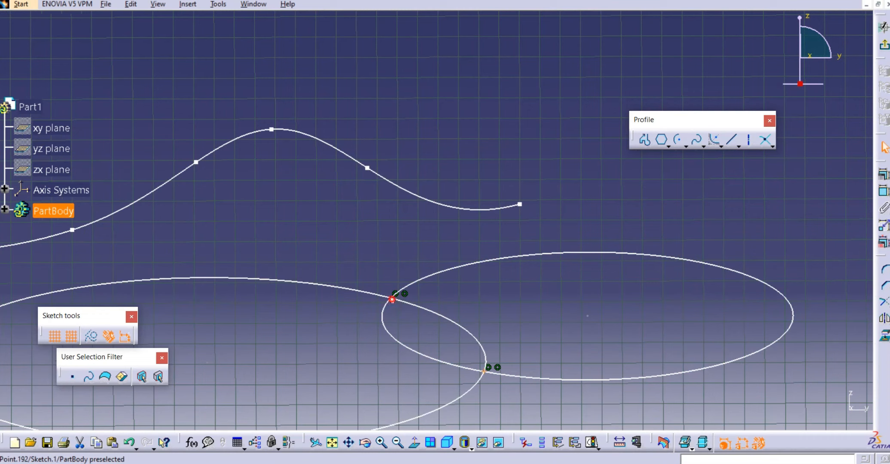
left_click(469, 315)
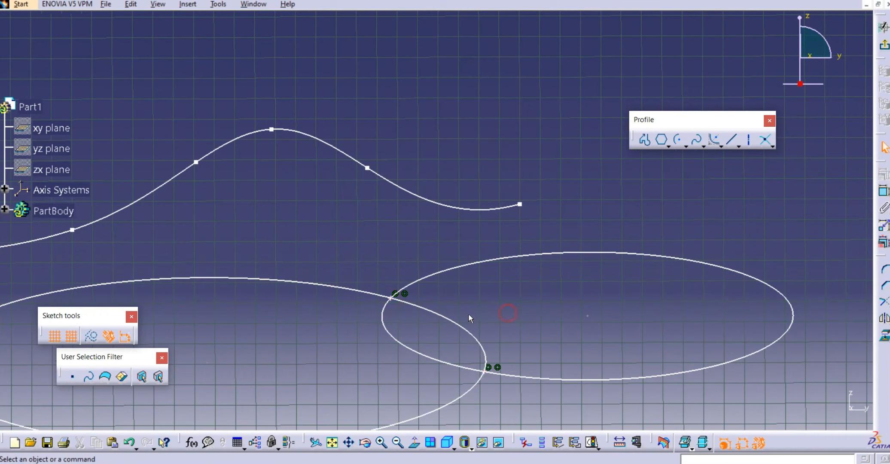
Draw a horizontal line about 2420 mm long just below the hyperbola with the equidistant points
left_click(773, 146)
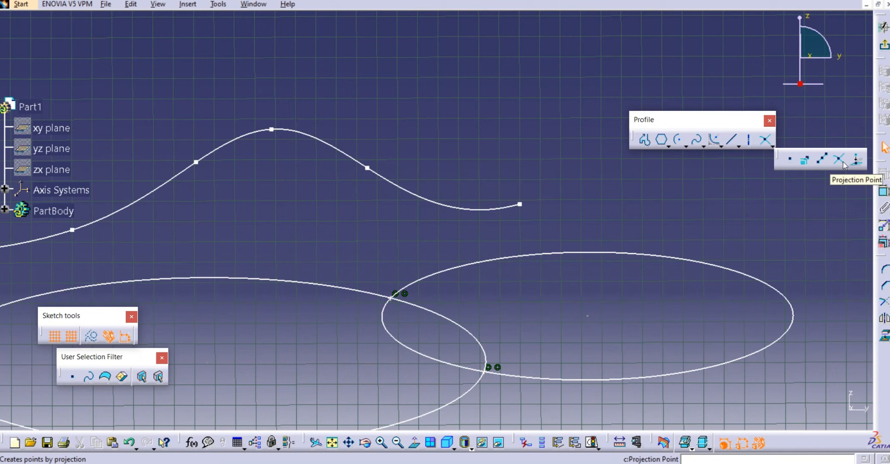
mouse_move(441, 213)
middle_mouse_down("ctrl")
mouse_move(516, 273)
mouse_move(525, 268)
middle_mouse_up("ctrl")
scroll(532, 247, "down", 1)
mouse_move(548, 213)
middle_mouse_down()
mouse_move(572, 266)
mouse_move(400, 317)
mouse_move(327, 374)
middle_mouse_up()
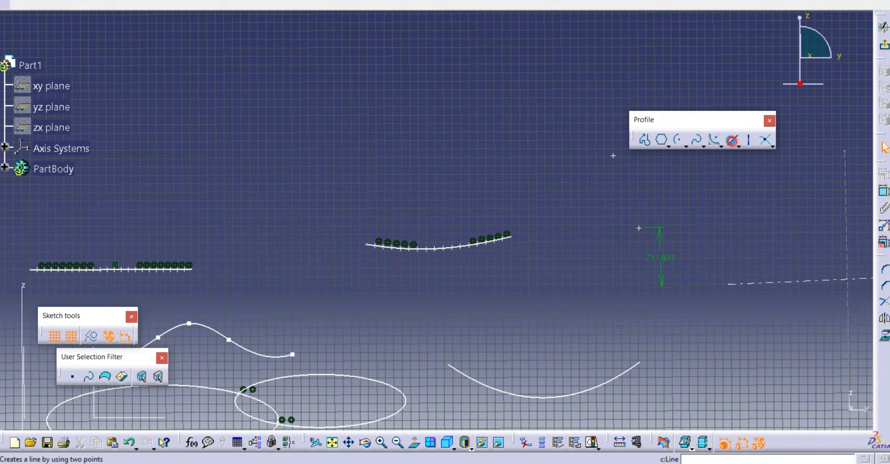
left_click(732, 140)
left_click(337, 278)
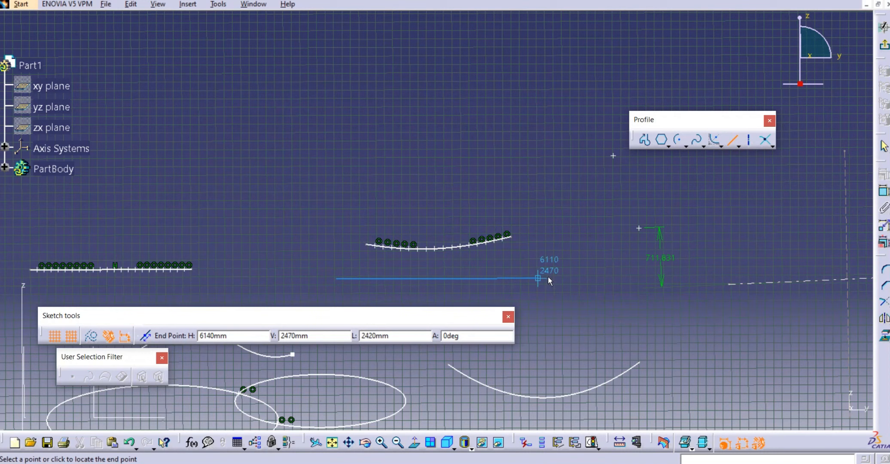
left_click(551, 279)
middle_click_drag(639, 228, 642, 199)
Project the hyperbola's right end point onto the horizontal line below it
left_click(772, 146)
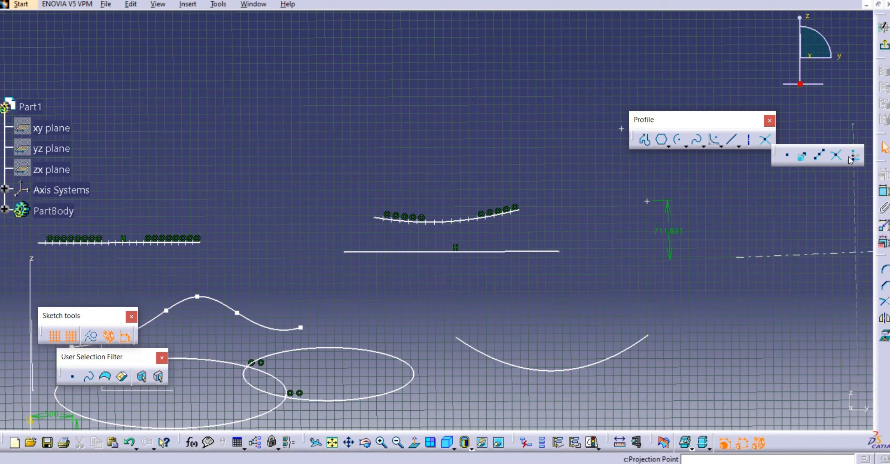
left_click(853, 156)
middle_click_drag(537, 223, 520, 222)
left_click(502, 210)
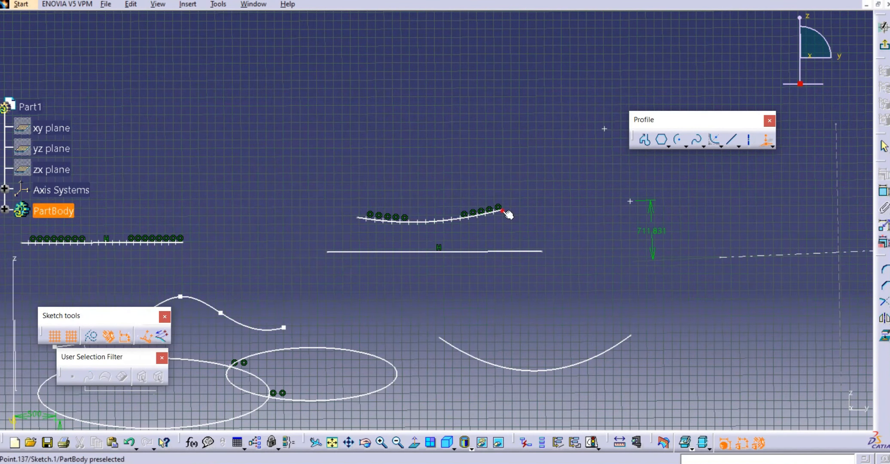
left_click(515, 255)
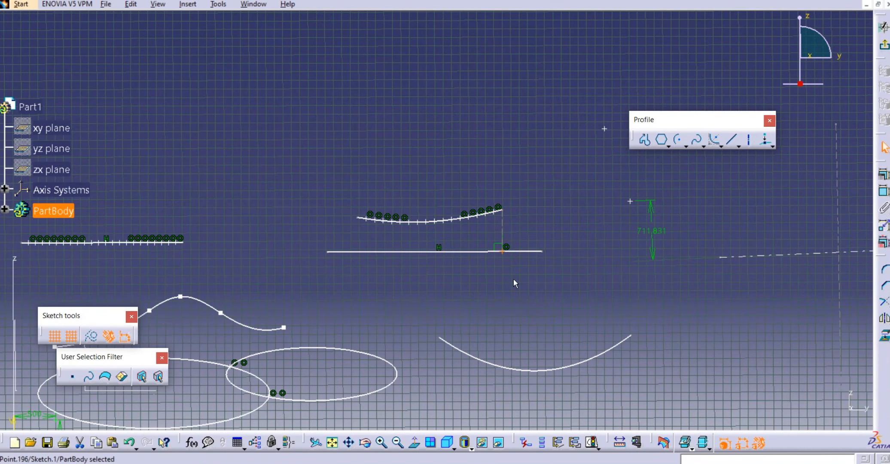
middle_click_drag(514, 279, 514, 225)
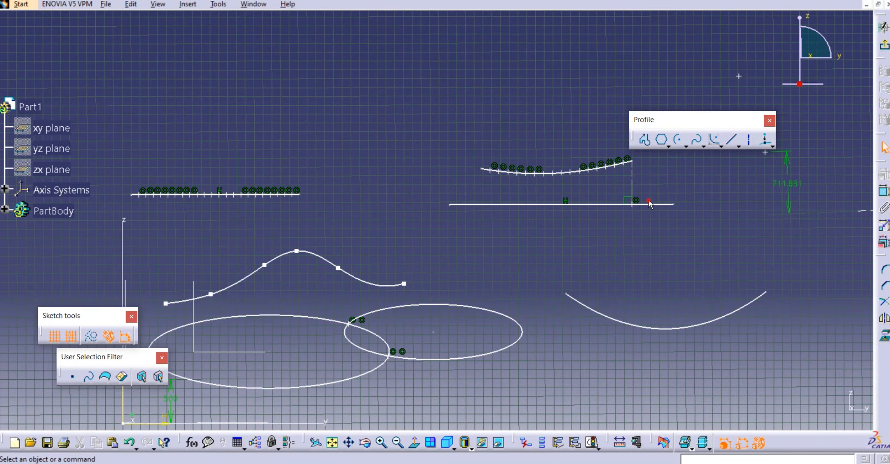
middle_click_drag(657, 183, 648, 201)
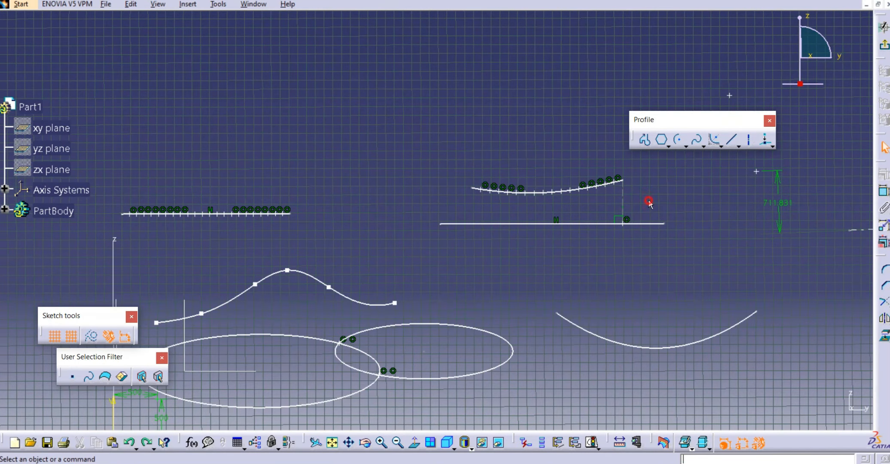
Project the right end point of the line below the hyperbola onto the hyperbola
left_click(765, 140)
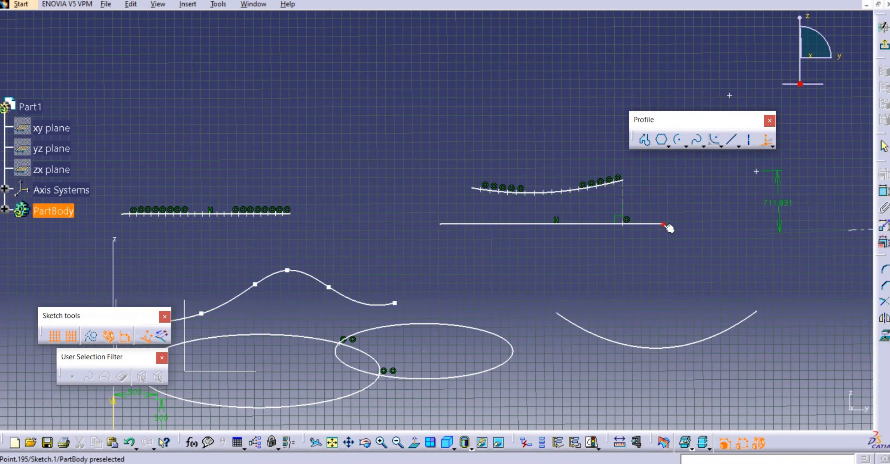
left_click(665, 224)
left_click(621, 182)
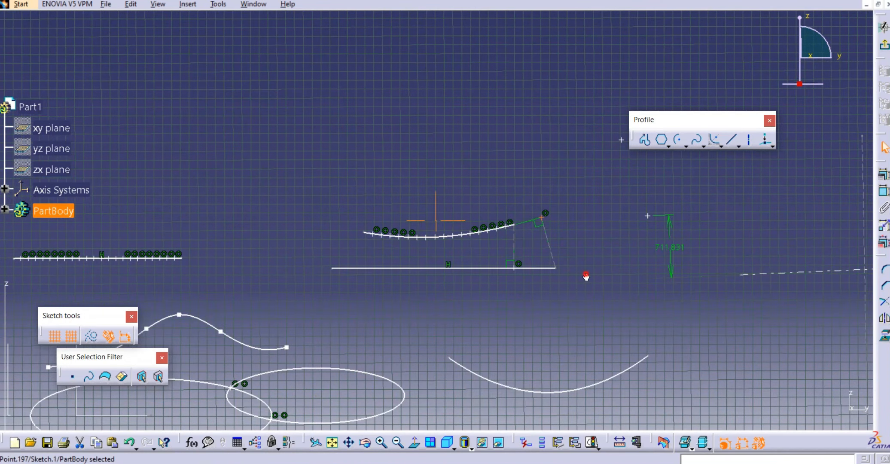
middle_click_drag(586, 273, 589, 228)
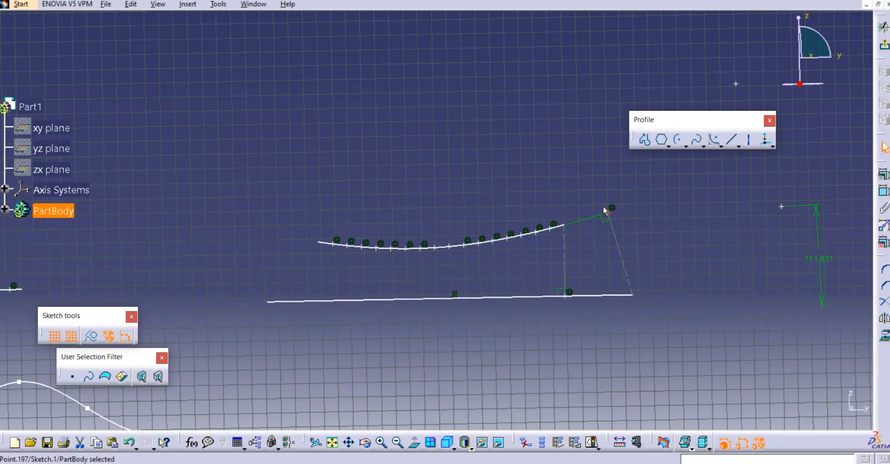
mouse_move(546, 172)
middle_mouse_down()
mouse_move(507, 260)
mouse_move(512, 217)
middle_mouse_up()
middle_click_drag(516, 262, 534, 226)
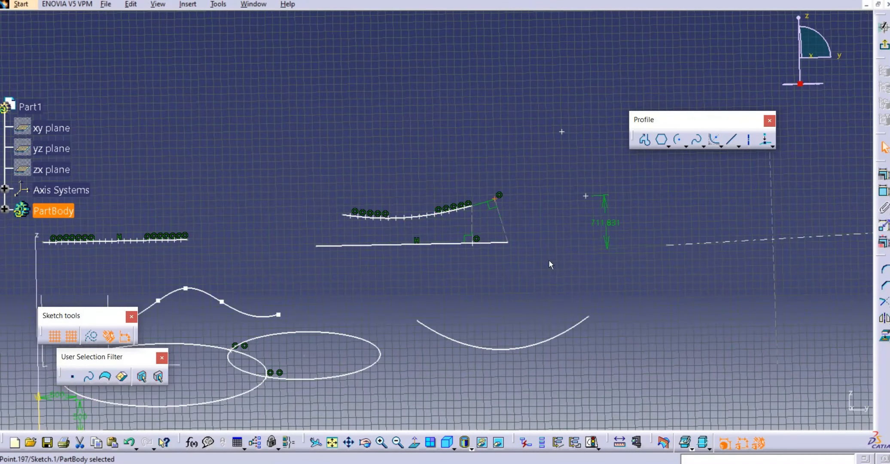
middle_click_drag(548, 261, 566, 235)
left_click(762, 146)
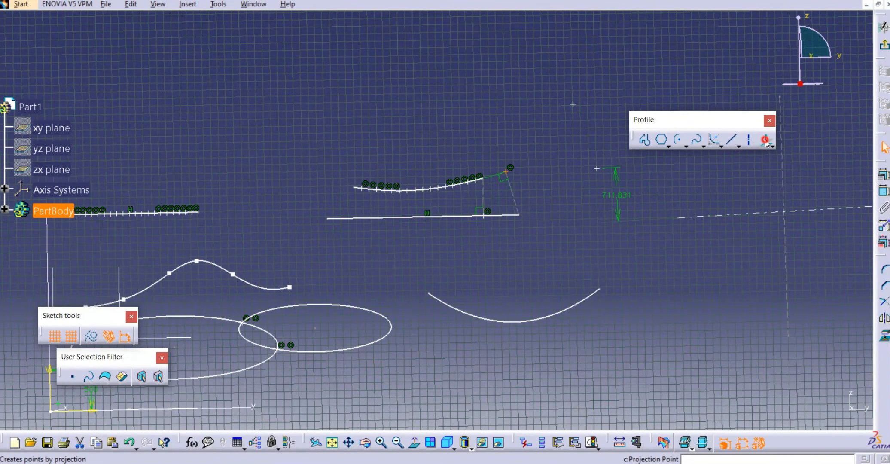
left_click(430, 293)
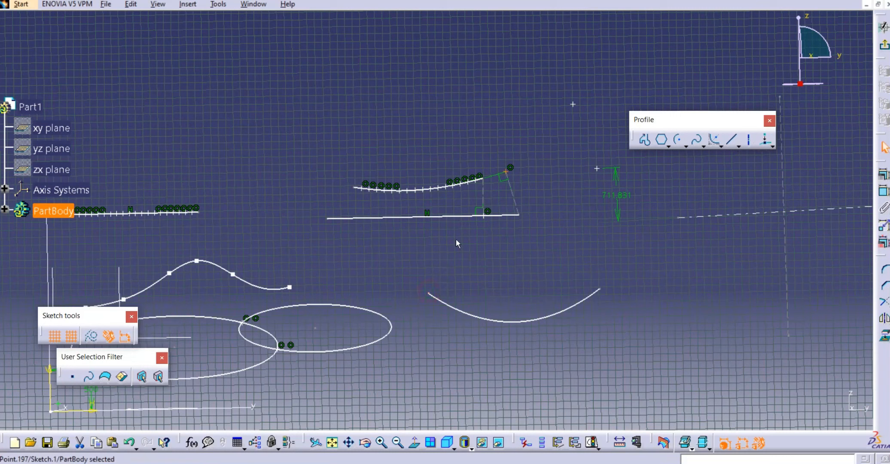
left_click(445, 216)
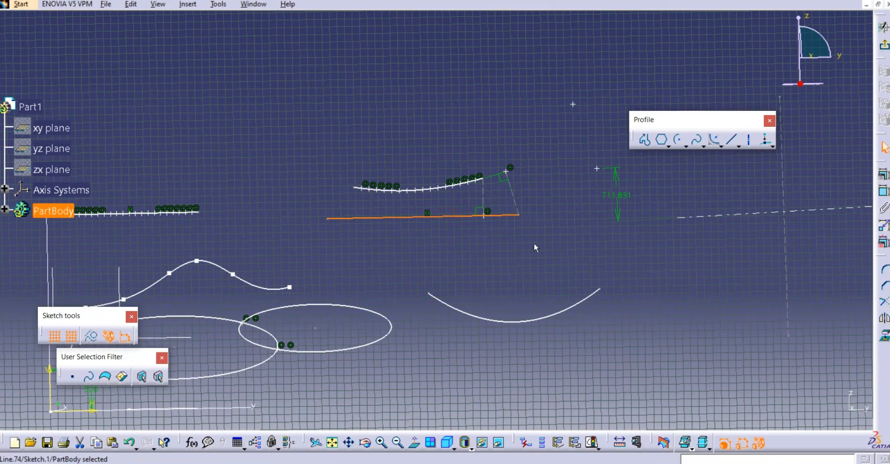
Project the left end point of the large lower curve onto the horizontal line above it
left_click(766, 140)
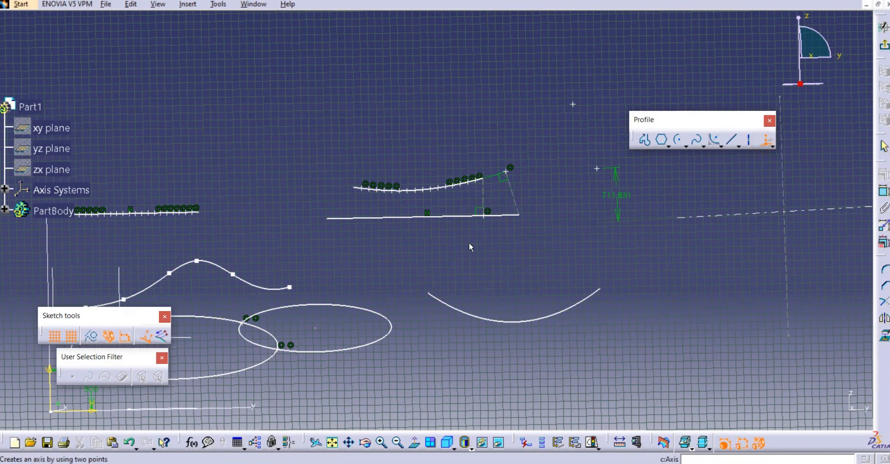
left_click(430, 294)
left_click(445, 216)
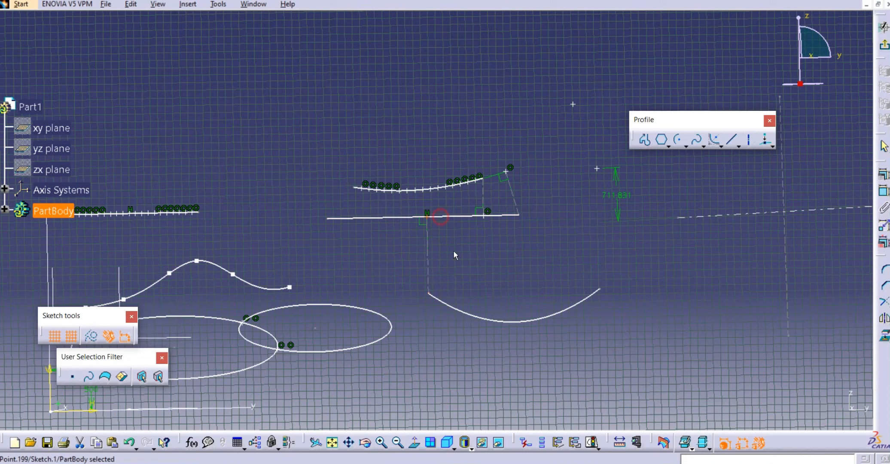
mouse_move(471, 186)
middle_mouse_down()
mouse_move(480, 219)
mouse_move(514, 193)
middle_mouse_up()
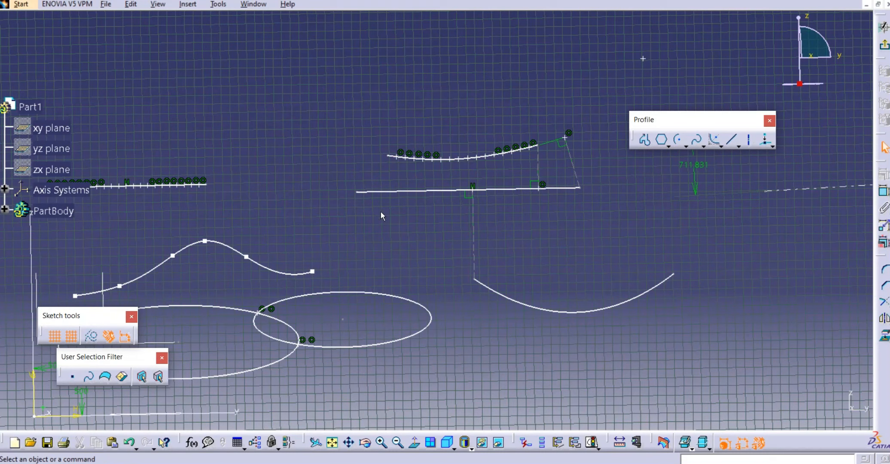
left_click(416, 441)
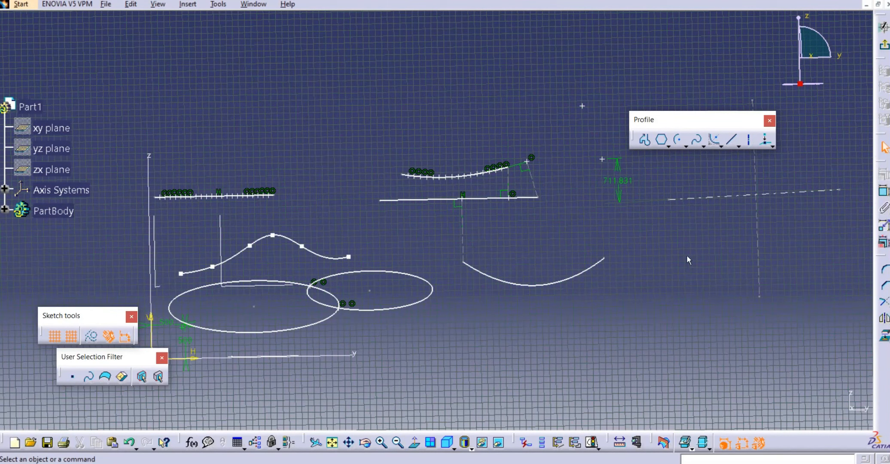
Detach the corner, chamfer and trim tool set into the drawing area and look over its trimming variants
left_click_drag(880, 257, 808, 258)
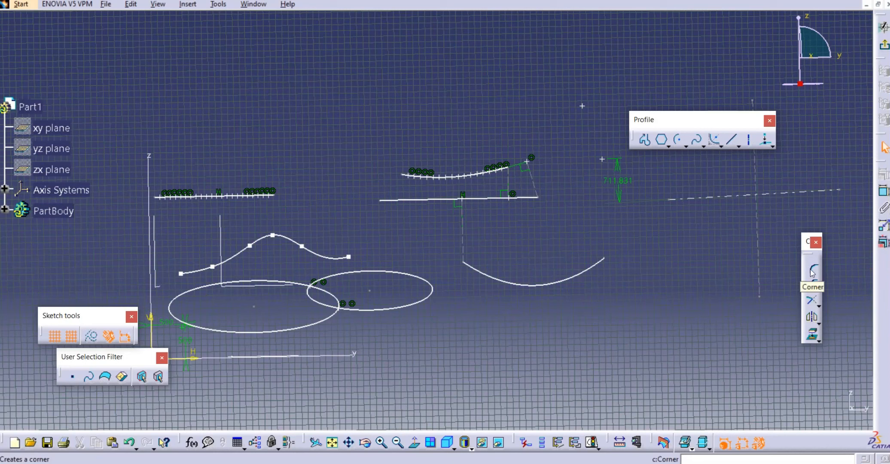
left_click(814, 279)
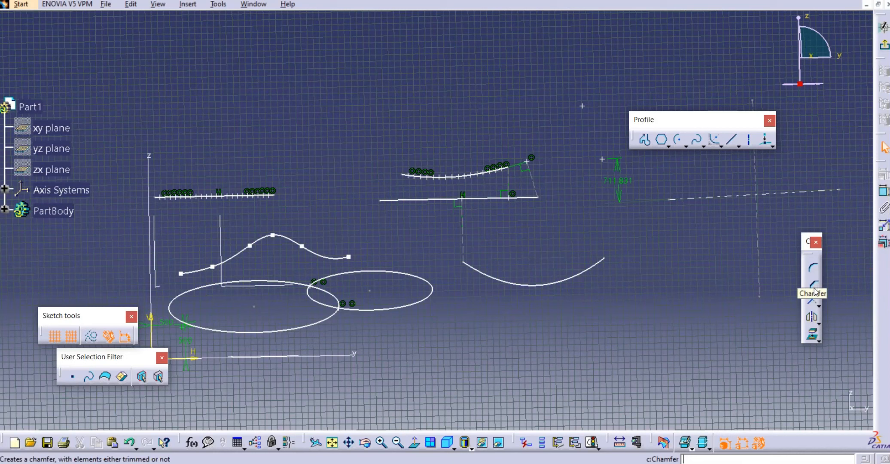
left_click(819, 305)
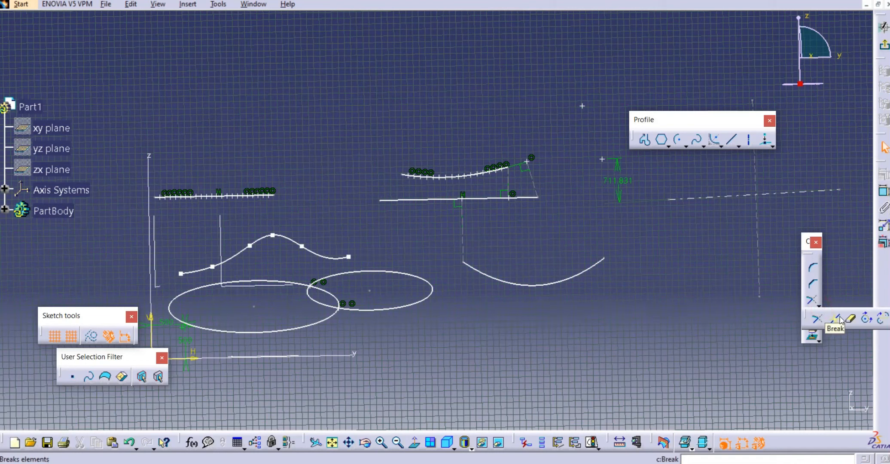
left_click(861, 288)
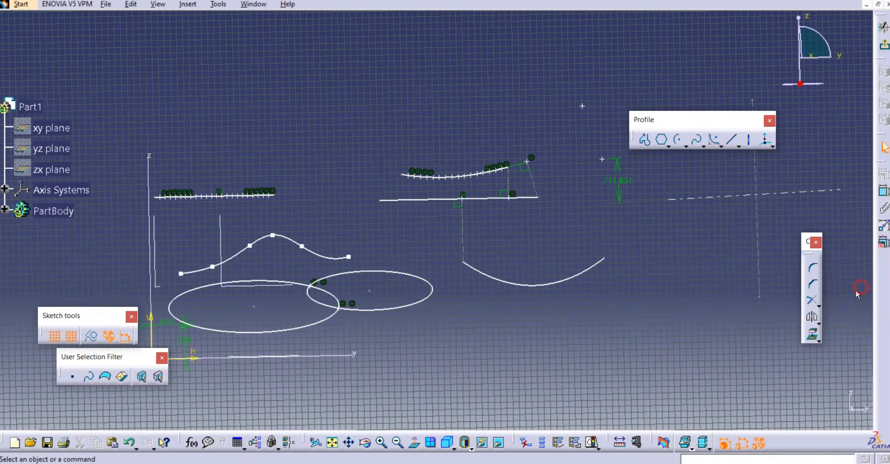